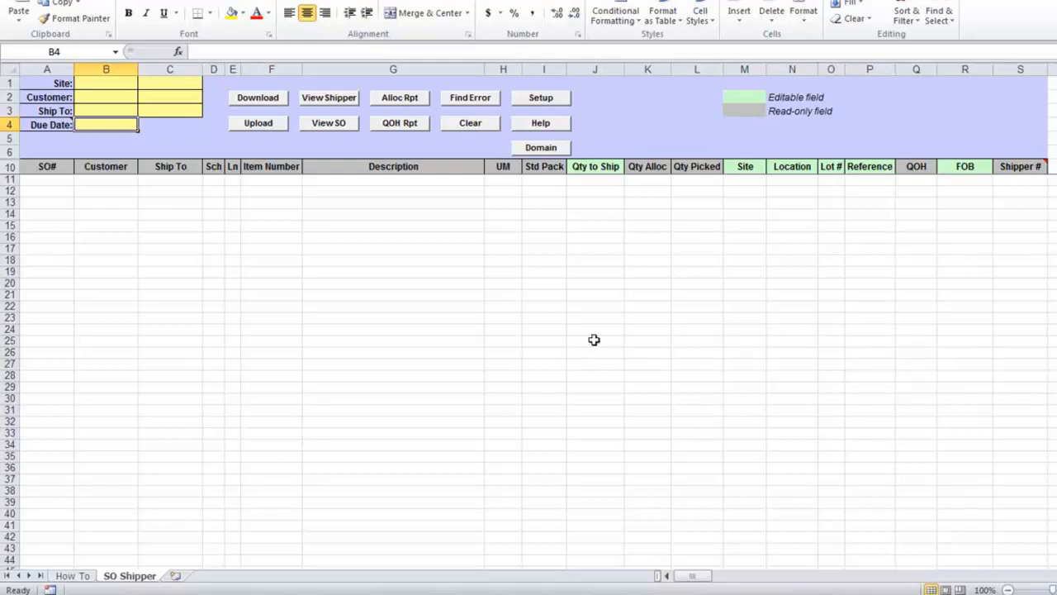
Select the 32Soft test database on port 20050 as the connection for the sheet
click(540, 100)
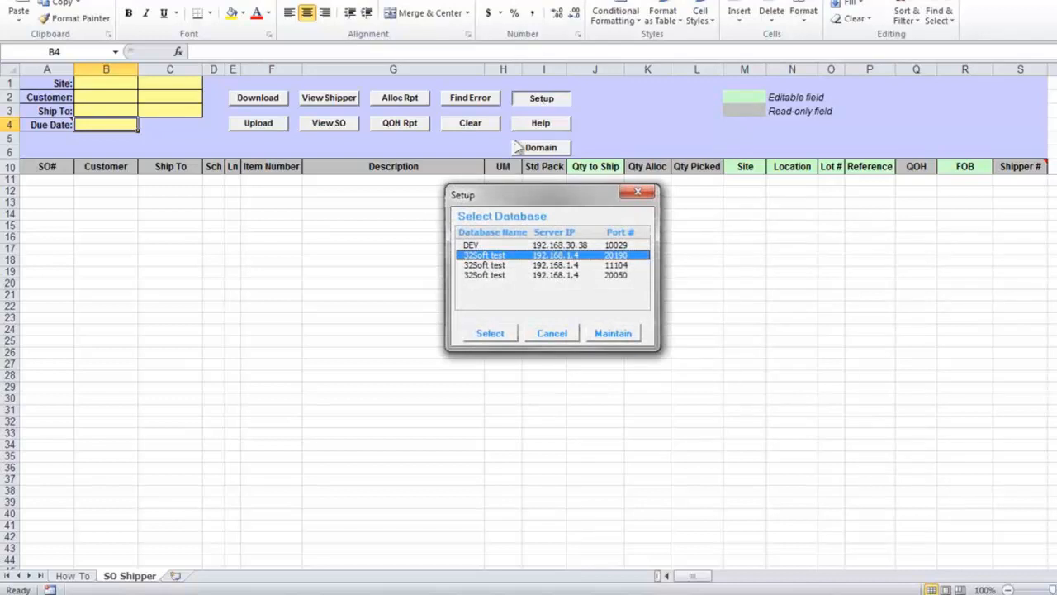
click(490, 275)
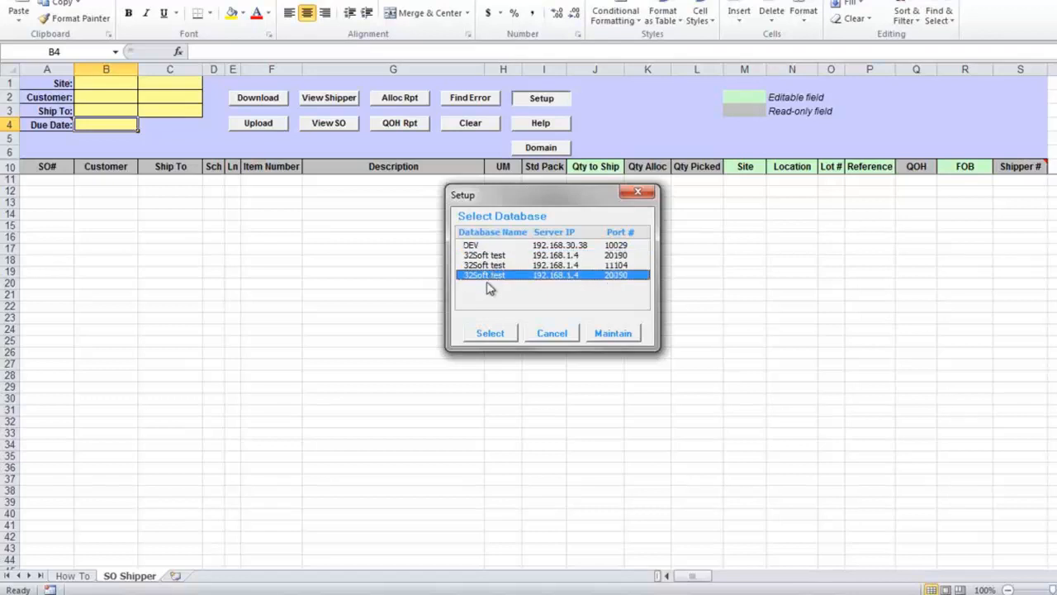
click(496, 332)
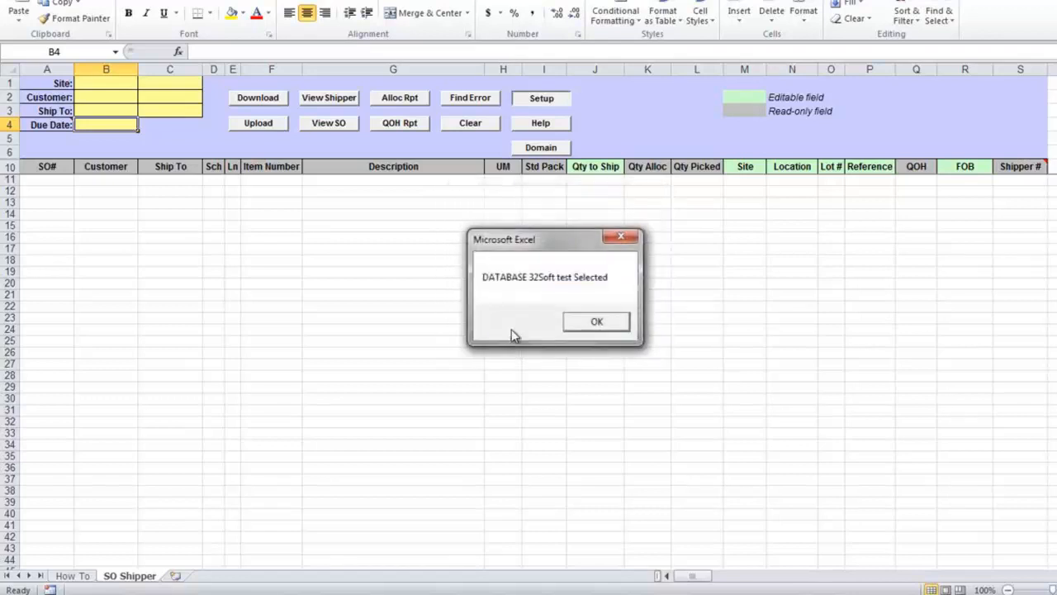
click(596, 321)
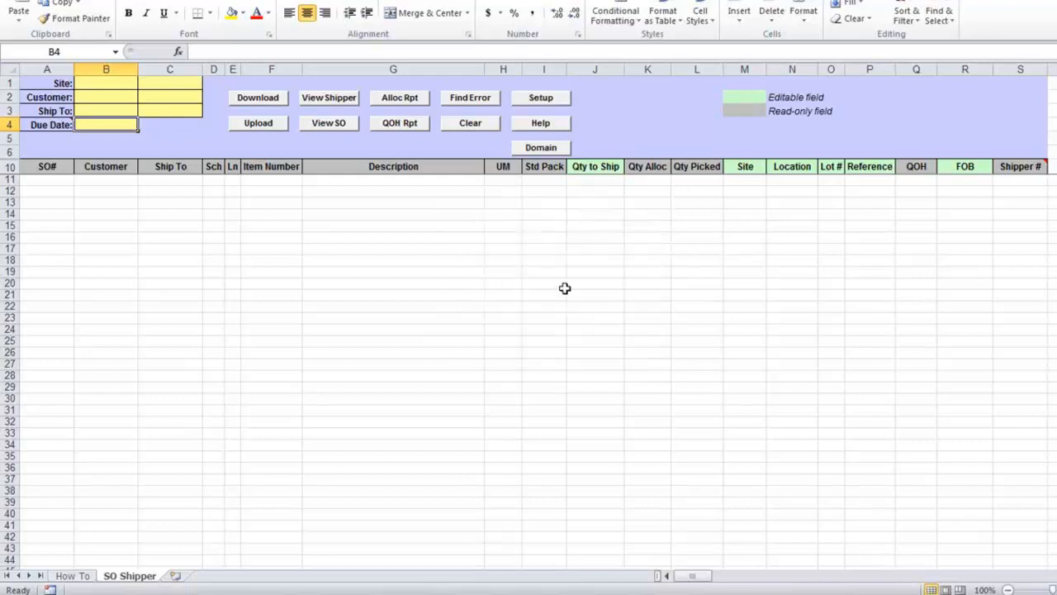
Set the site selection range from 10000 to 20000
click(104, 83)
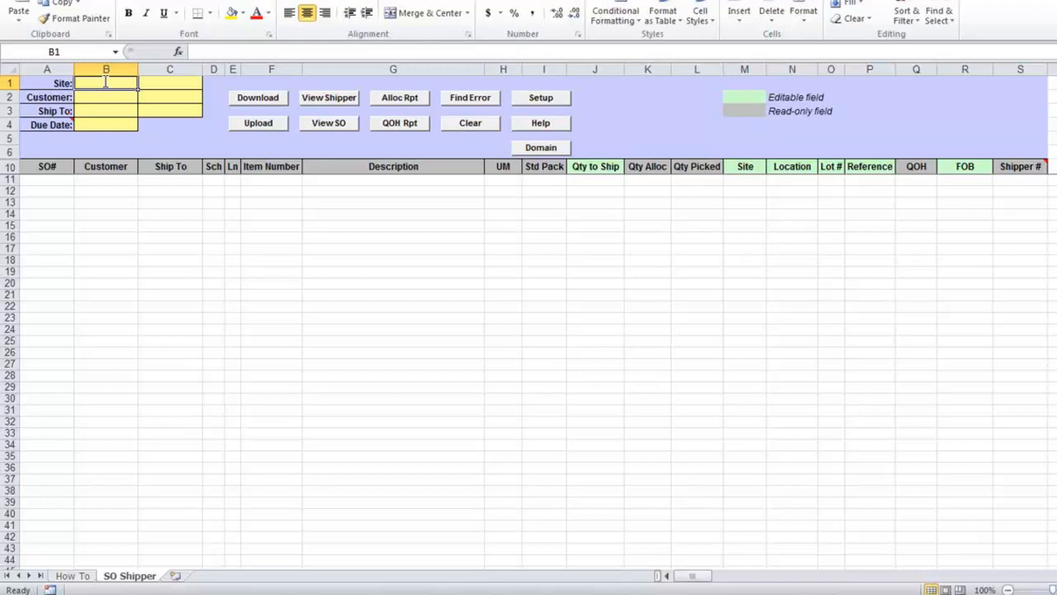
text(10000)
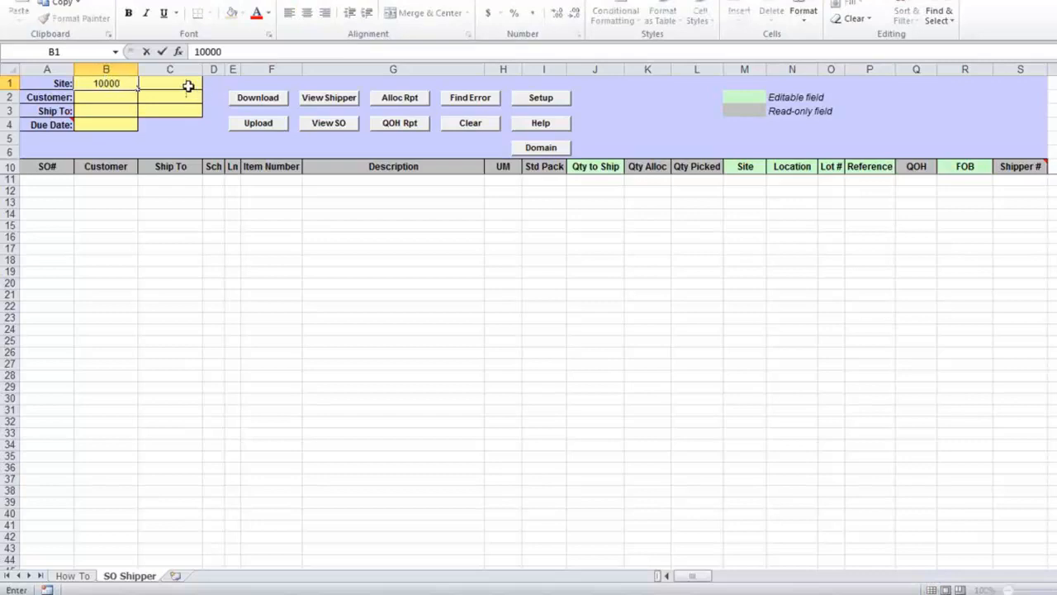
click(183, 84)
text(20000)
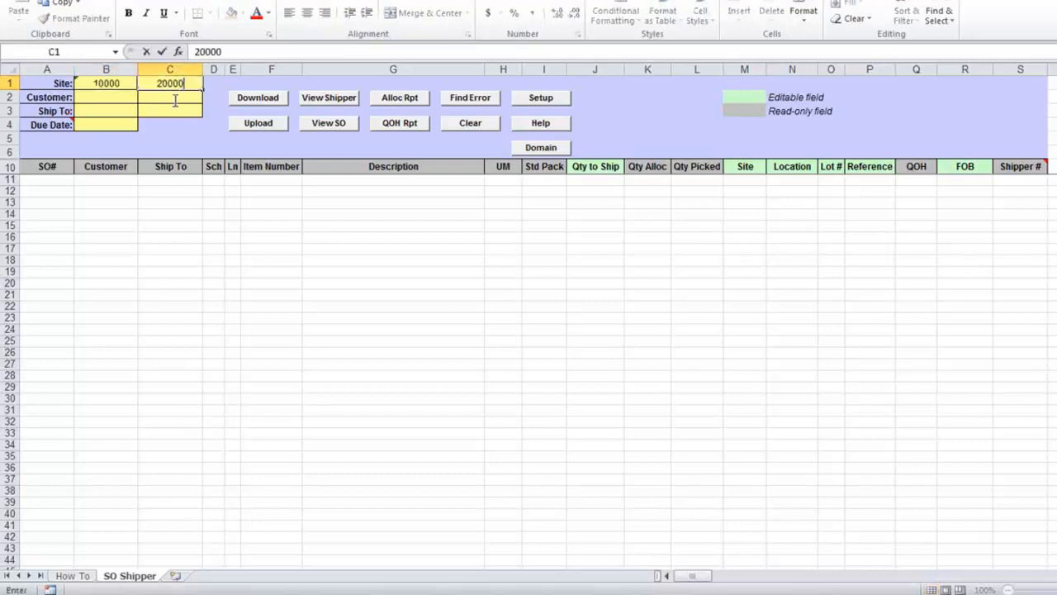
Set the due date criterion to 05/01/2015
click(118, 124)
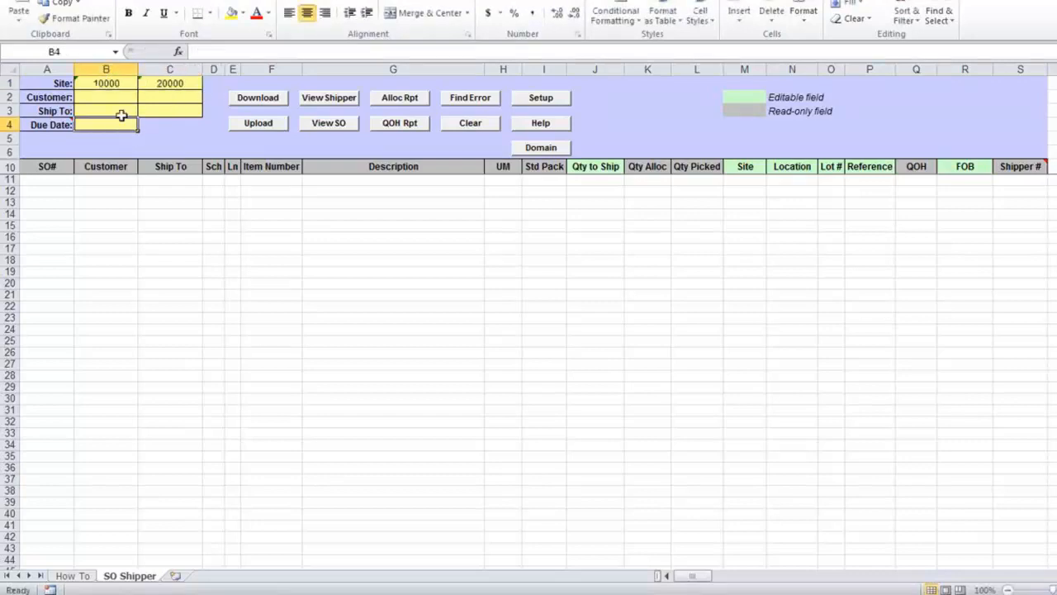
text(0)
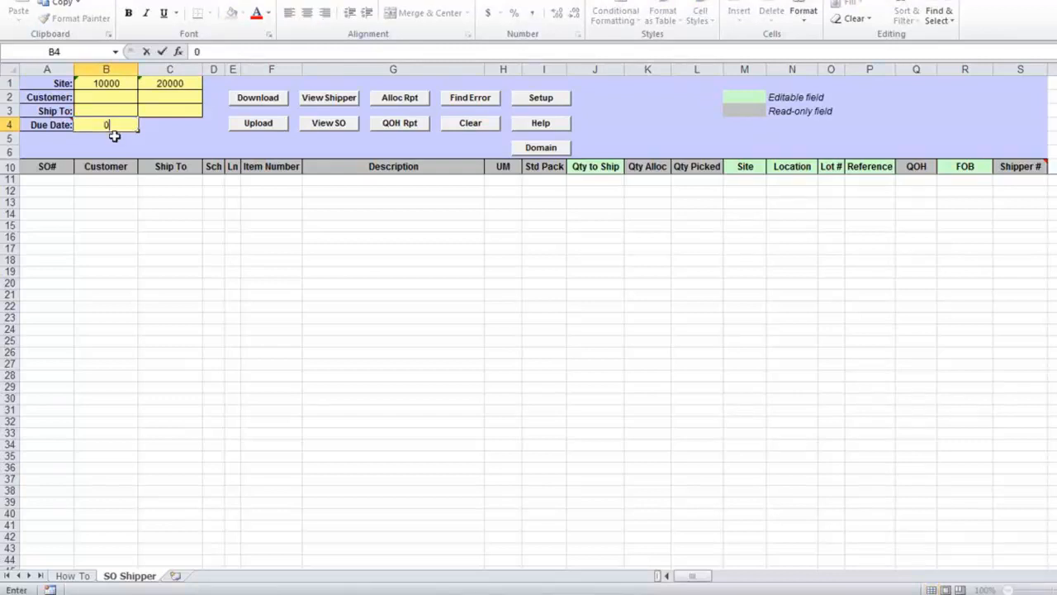
text(5/)
text(01/)
text(100)
key(BackSpace)
key(BackSpace)
text(5)
click(143, 238)
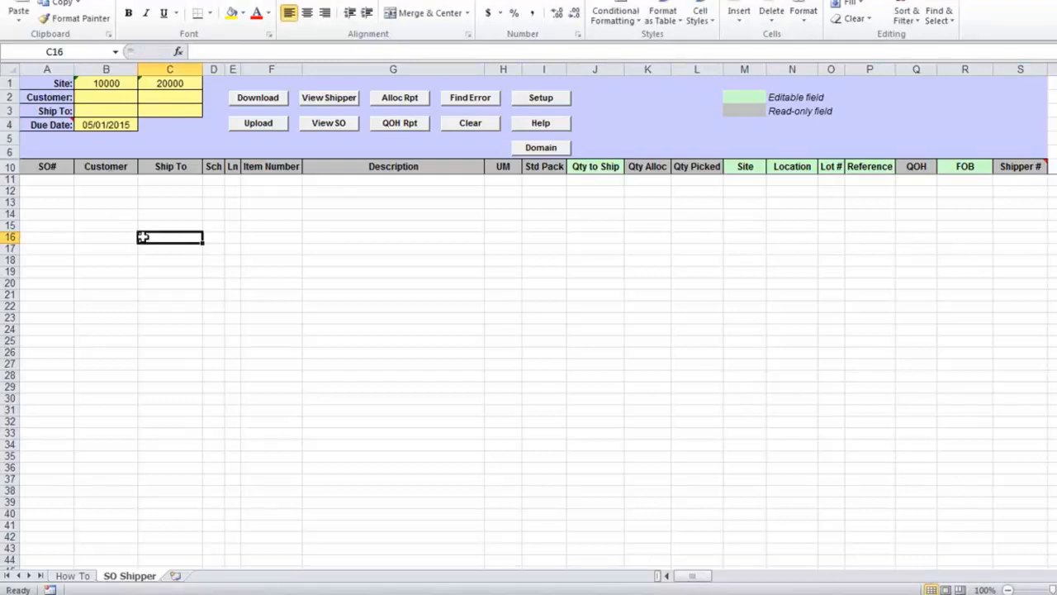
Download the sales order lines matching the criteria, logging in to QAD with the user ID and password for the qp domain
click(249, 98)
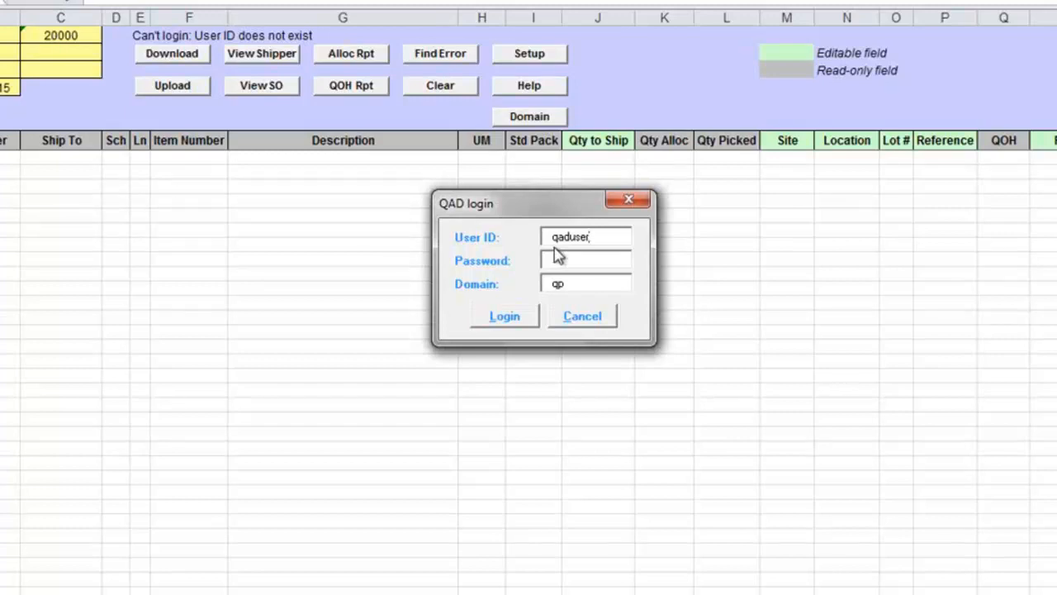
drag(602, 236, 489, 226)
text(qs)
click(563, 260)
text(***)
click(505, 317)
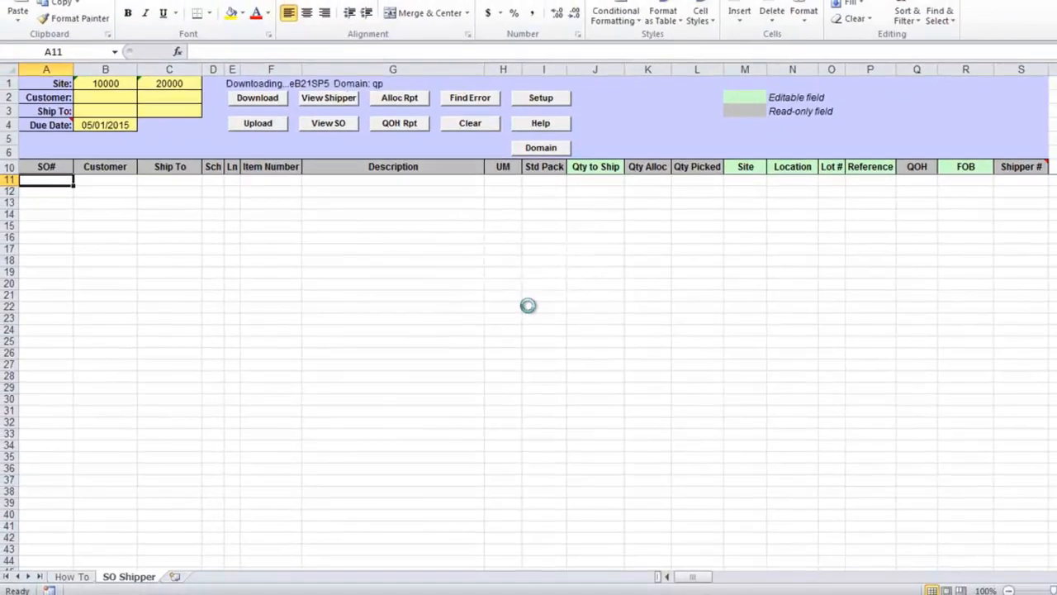
Examine the downloaded lines' scheduled-order flag, allocated and picked quantities, and the site, location, lot and reference columns
scroll(262, 372, down, 1)
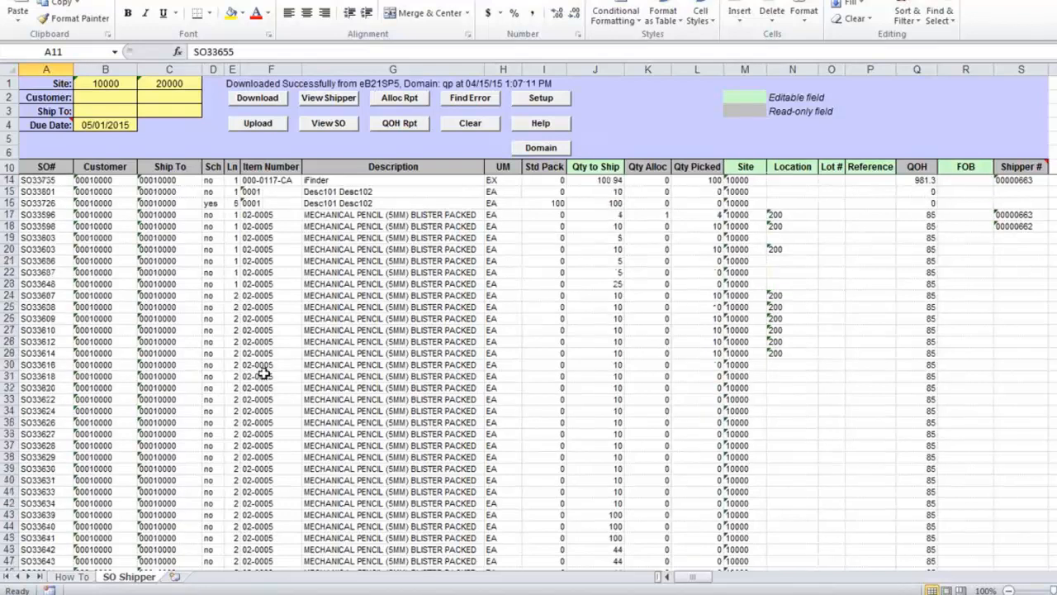
scroll(262, 372, up, 1)
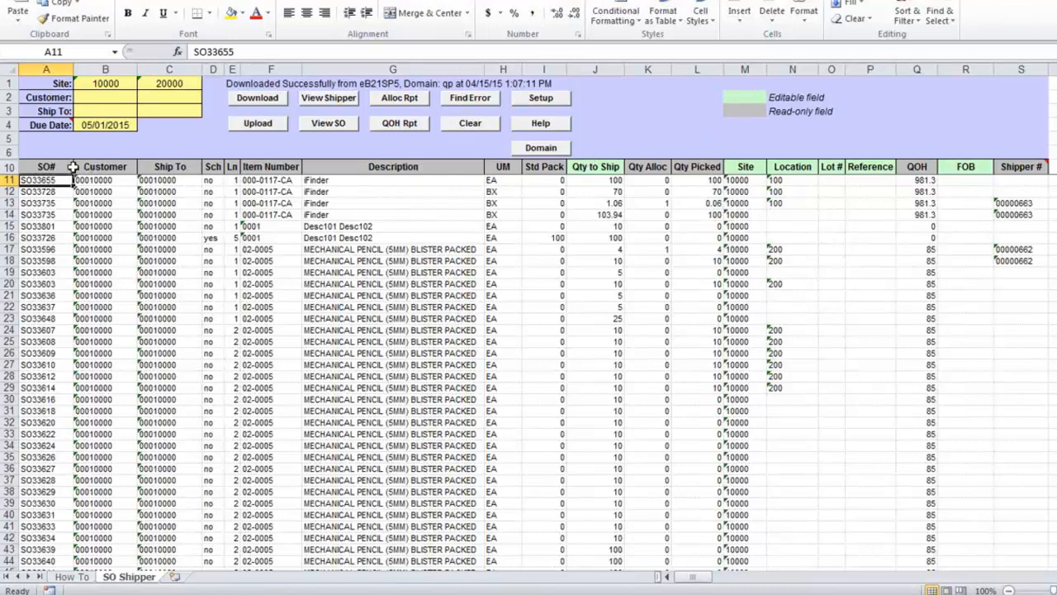
click(213, 169)
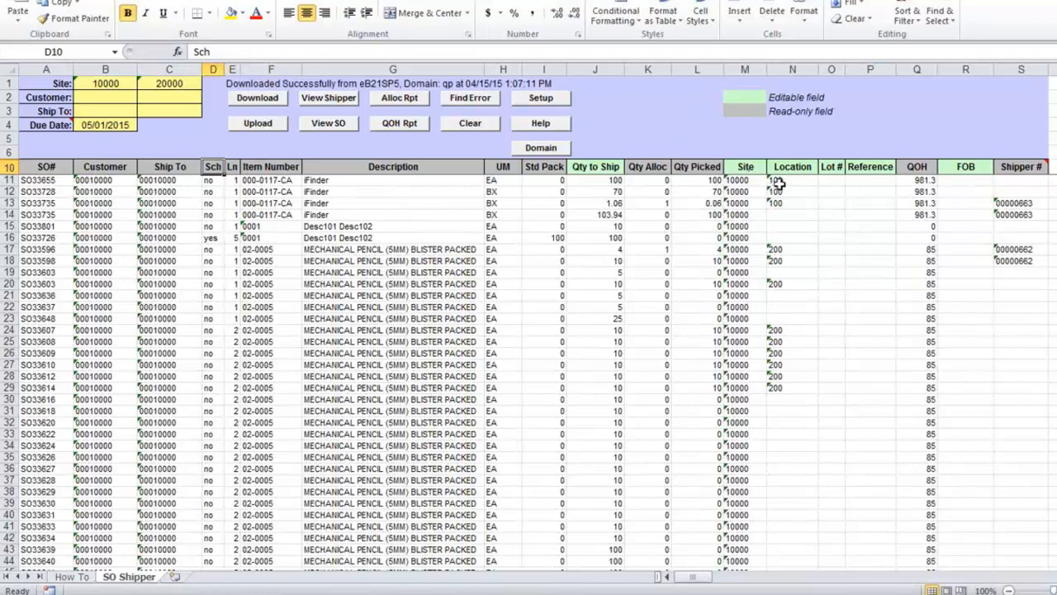
drag(660, 182, 649, 398)
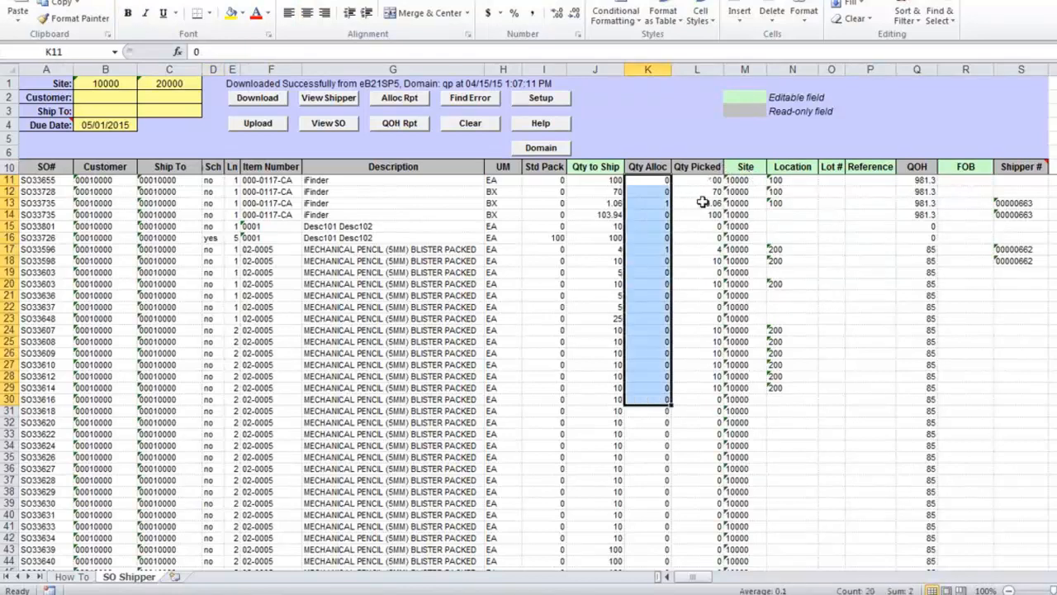
drag(701, 192, 709, 384)
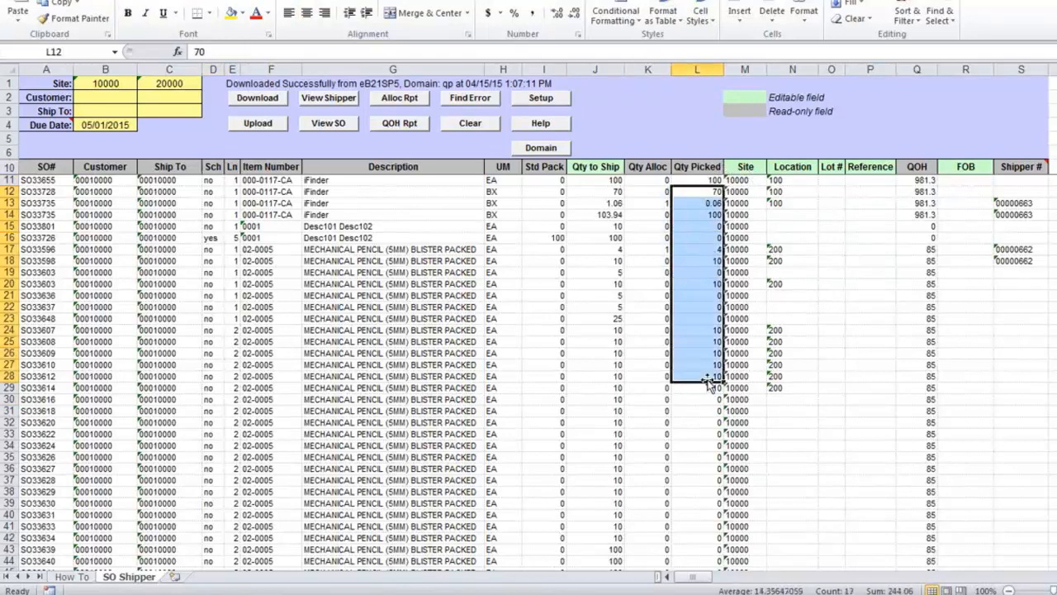
drag(739, 180, 854, 387)
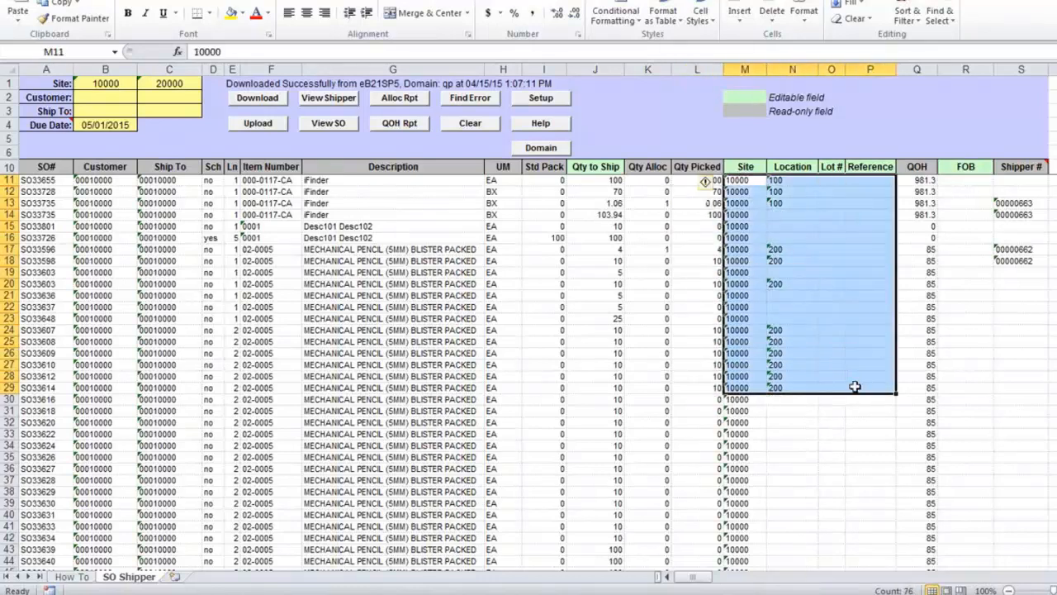
click(803, 450)
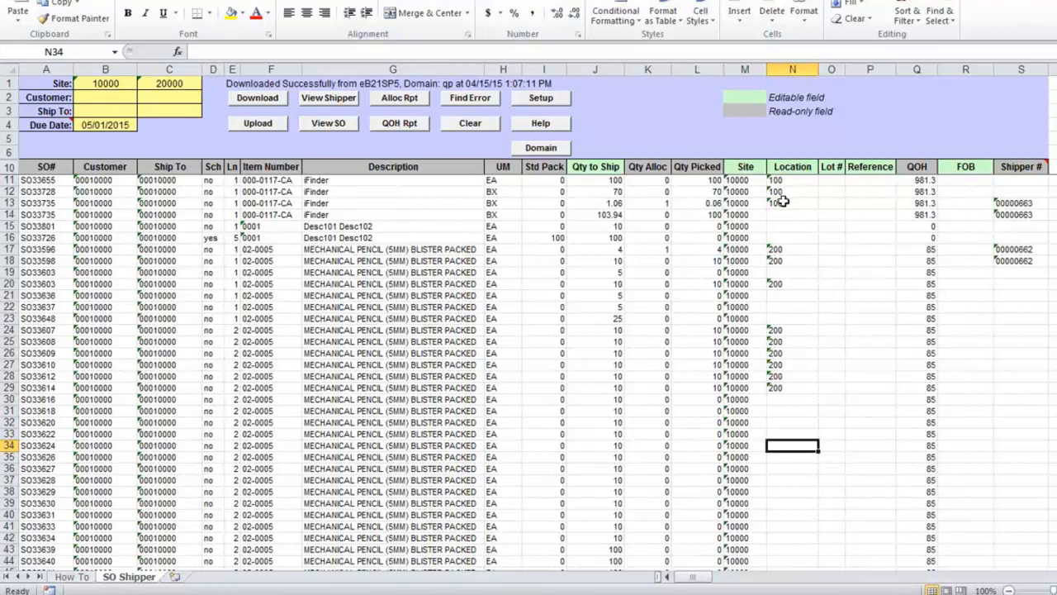
drag(779, 216, 872, 239)
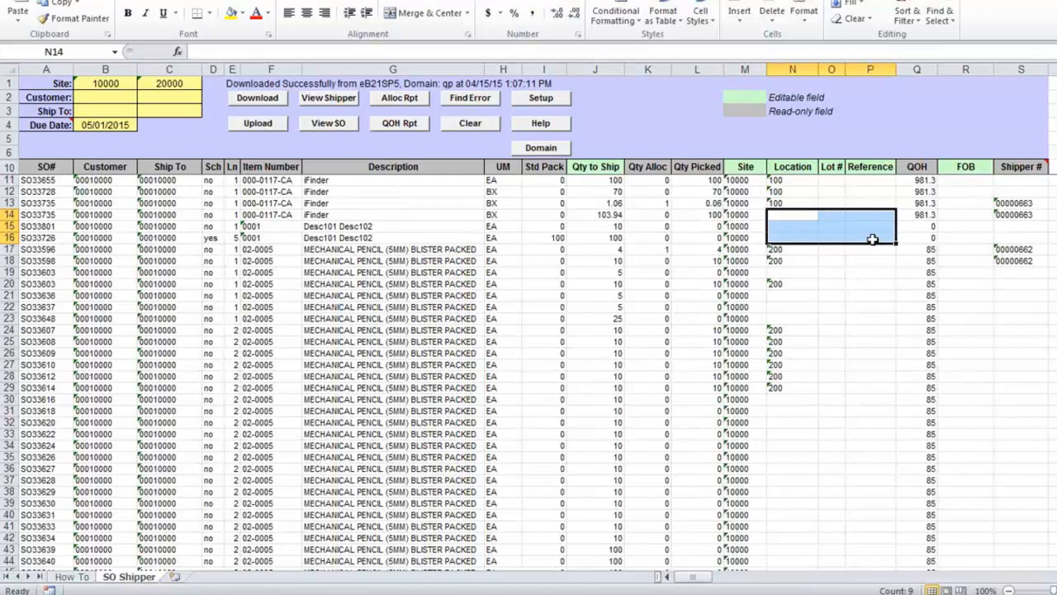
View the allocated inventory report for the item in row 14, read it to the end and close it
click(793, 213)
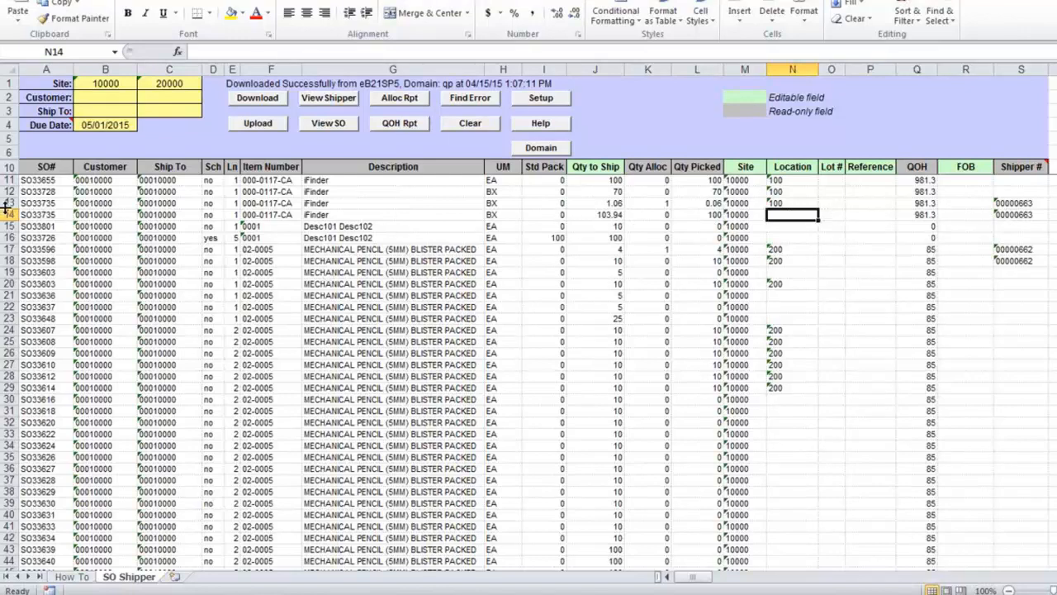
click(388, 97)
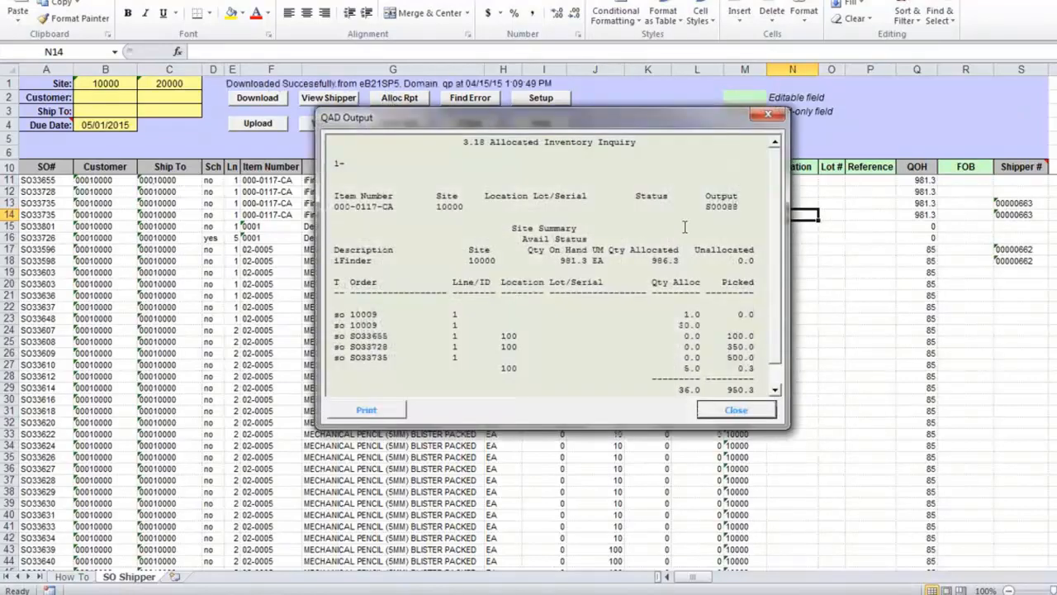
click(777, 391)
click(776, 391)
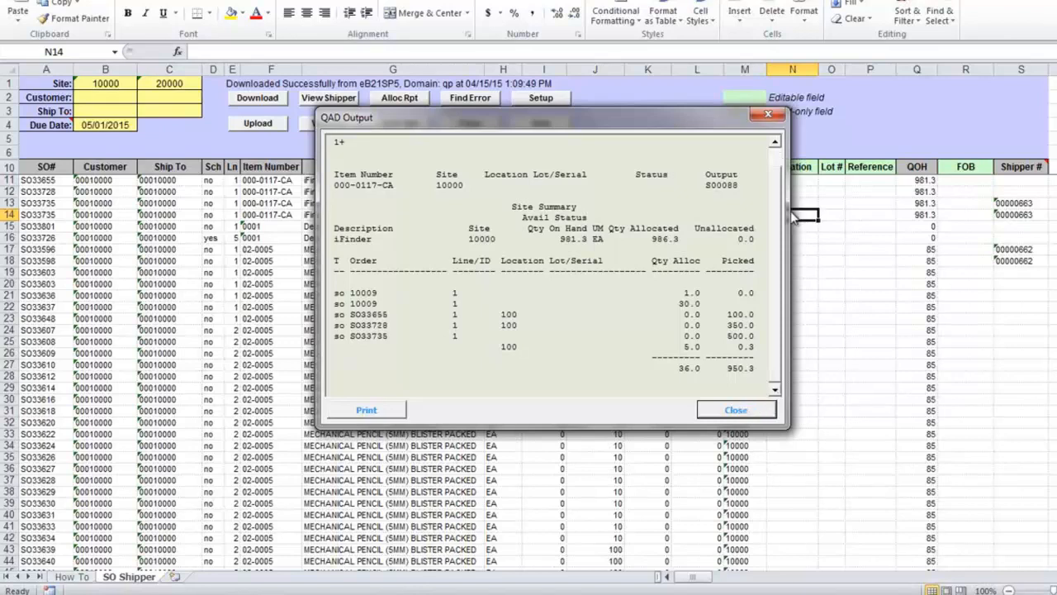
click(779, 162)
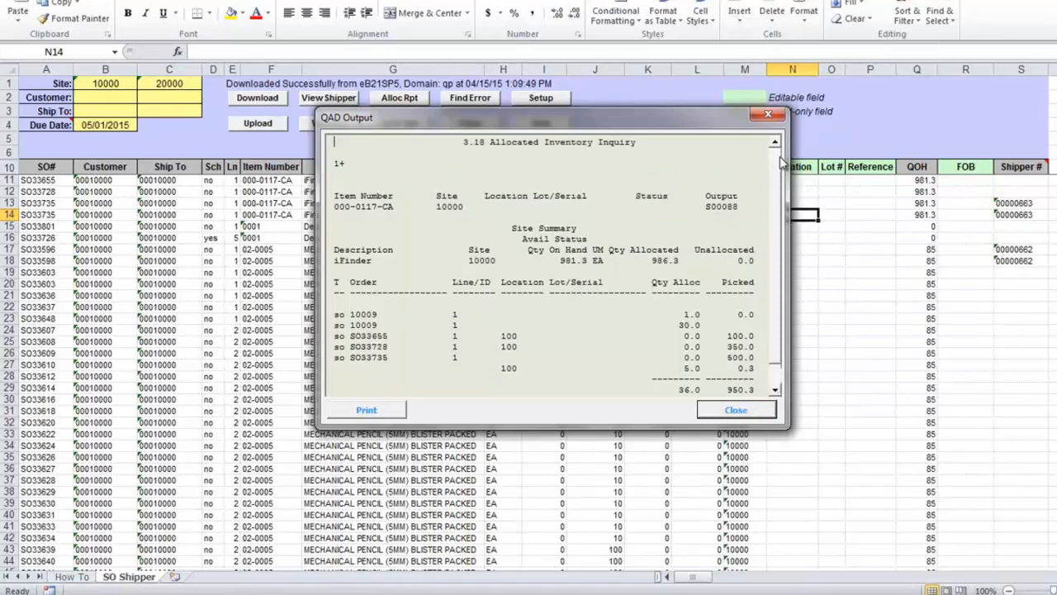
click(768, 114)
Check the row 14 item's quantity-on-hand report by location and enter 100 as that line's location
click(399, 123)
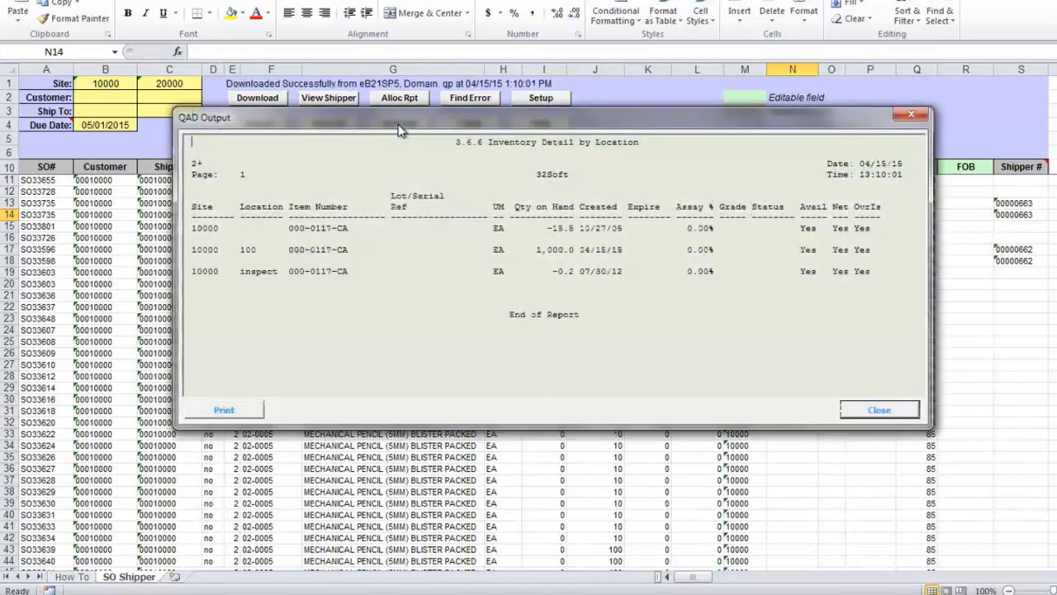
drag(627, 126, 632, 292)
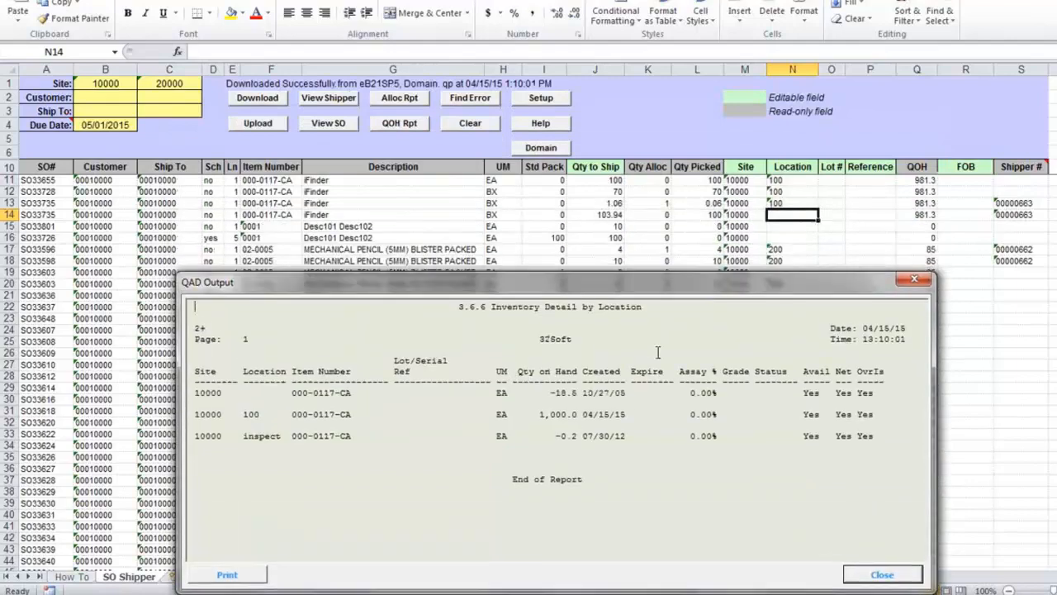
click(903, 576)
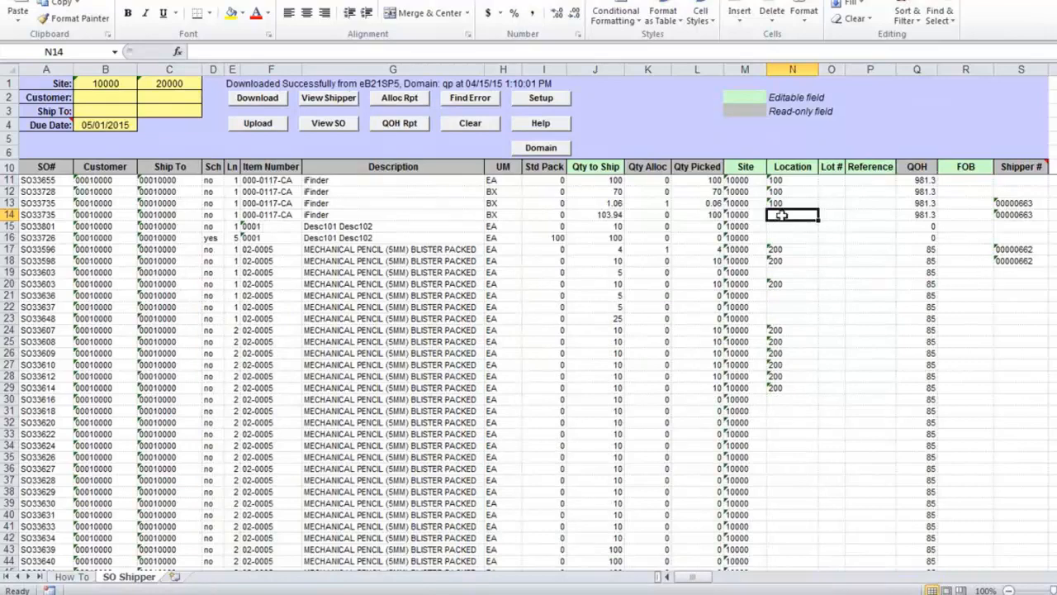
text(100)
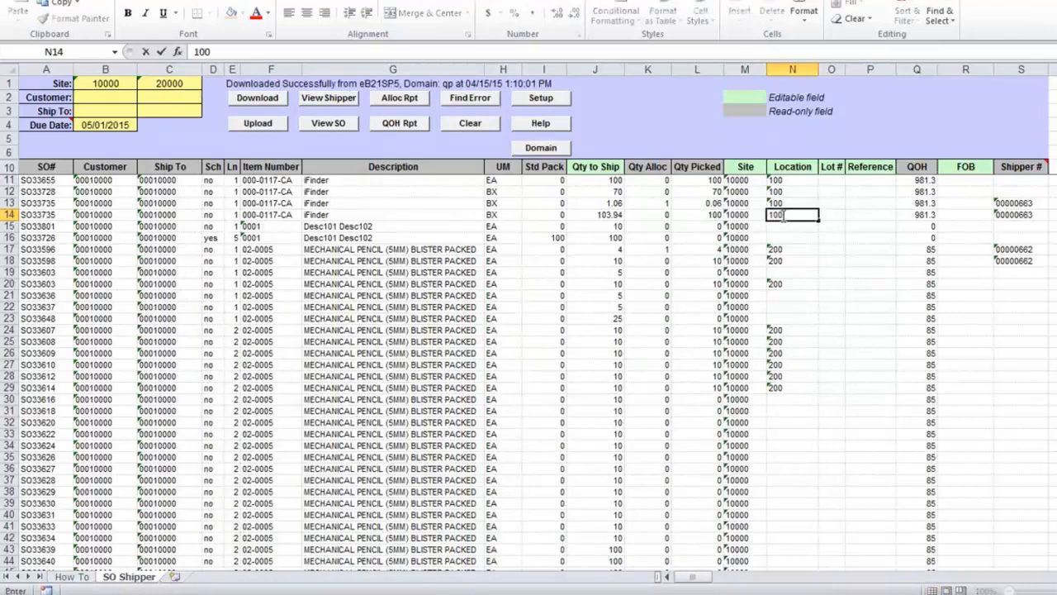
click(758, 272)
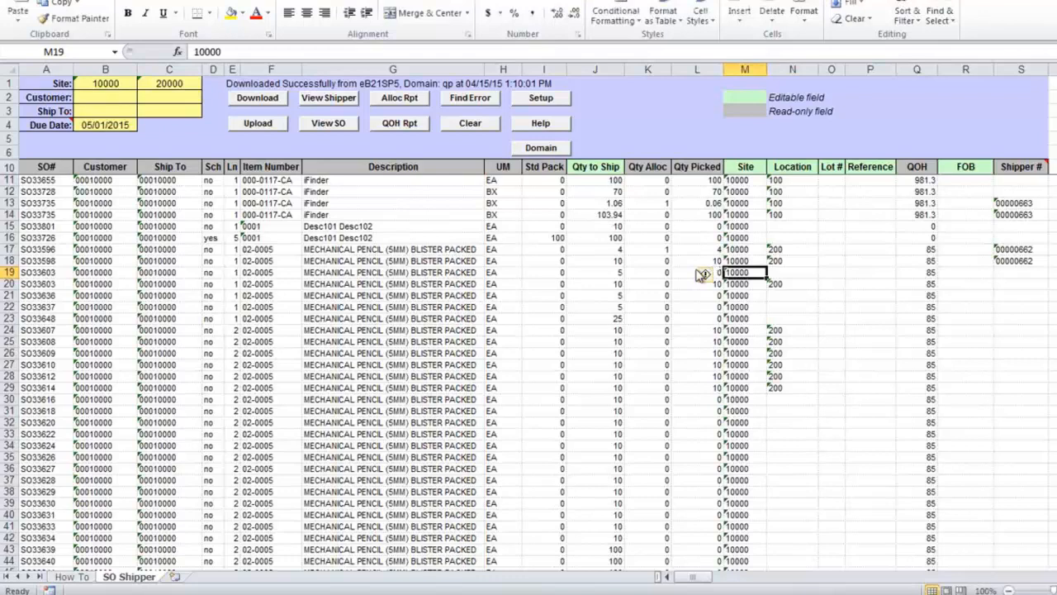
Review which order lines already have an entry in the Shipper # column throughout the sheet, and check the due date criterion
click(1024, 202)
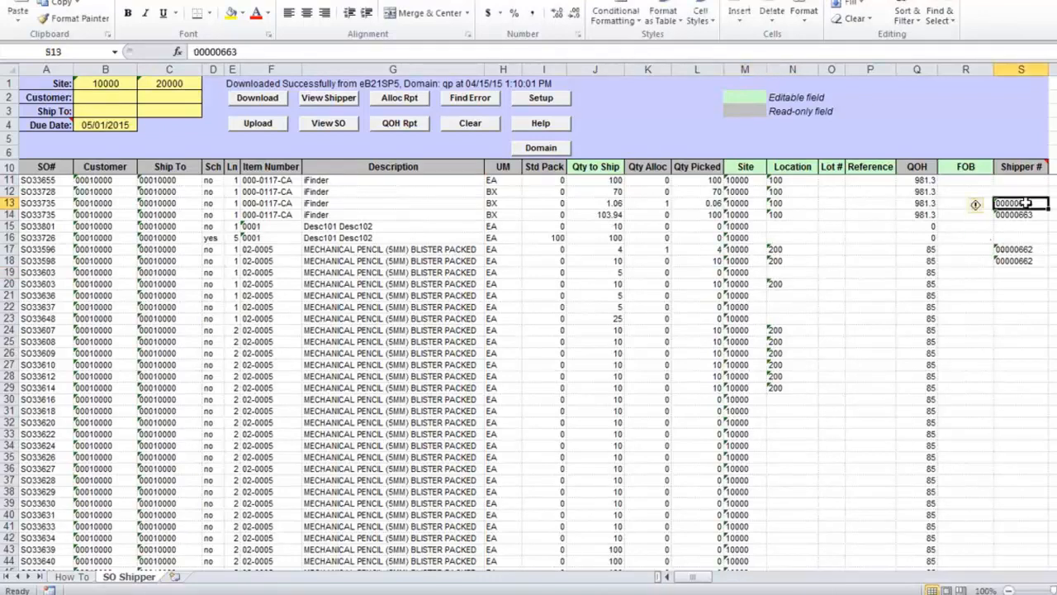
click(1022, 69)
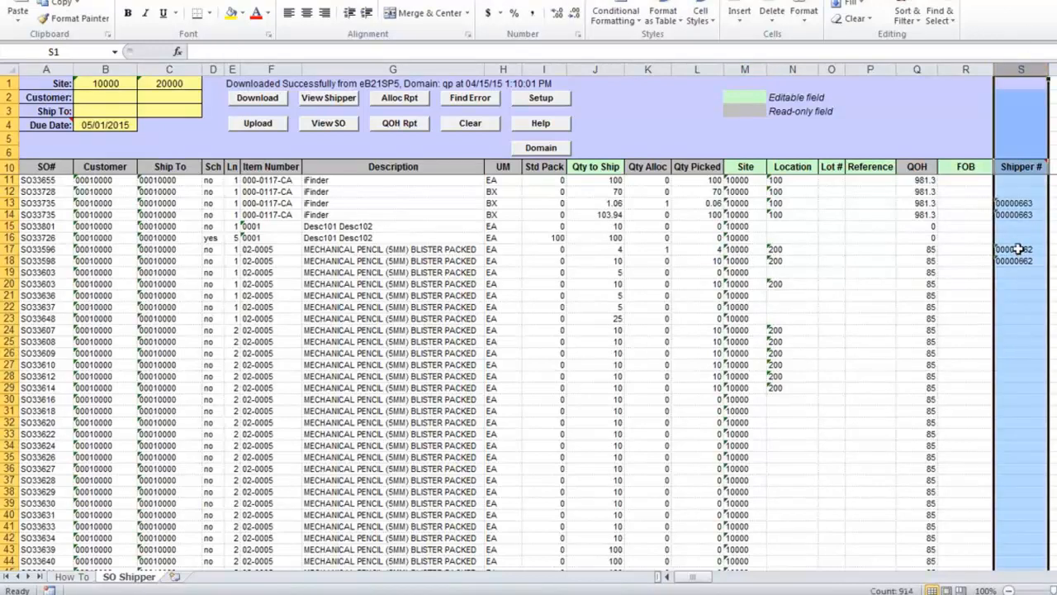
click(1020, 202)
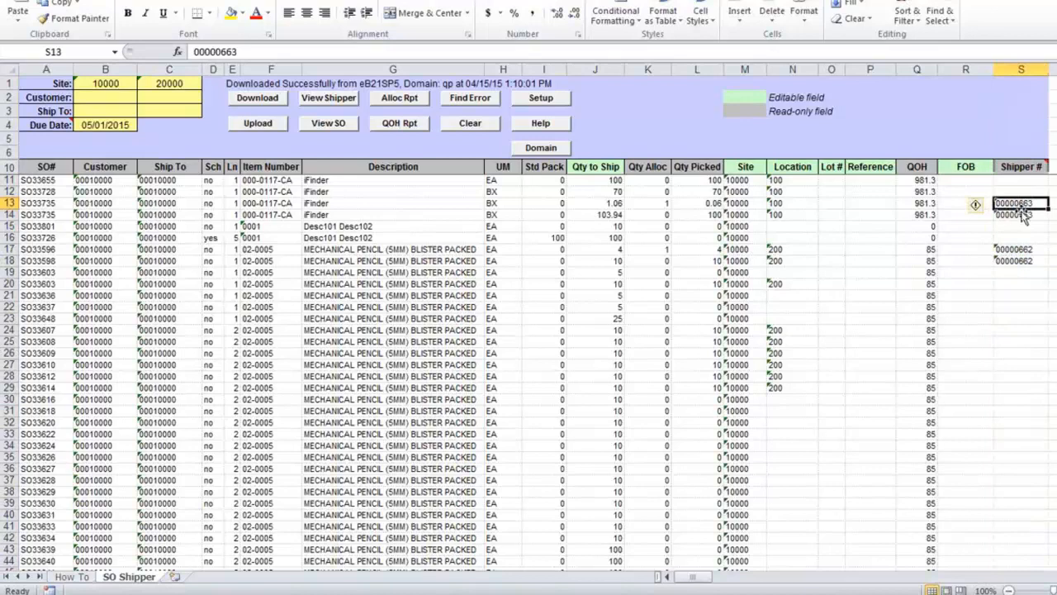
key(Down)
click(1024, 199)
scroll(433, 329, right, 1)
scroll(432, 329, down, 13)
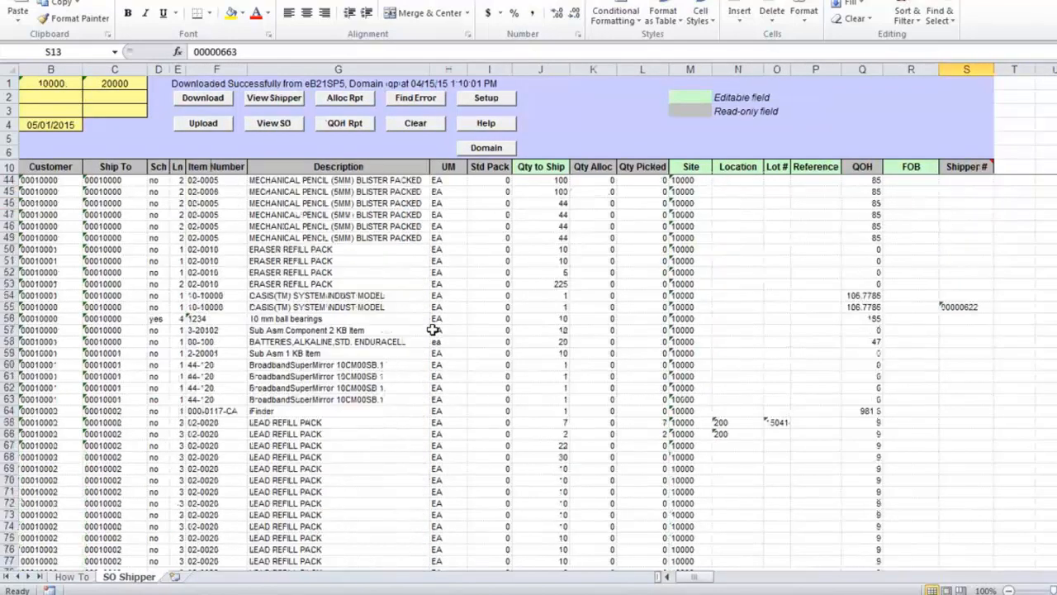
scroll(433, 330, left, 1)
scroll(432, 329, up, 13)
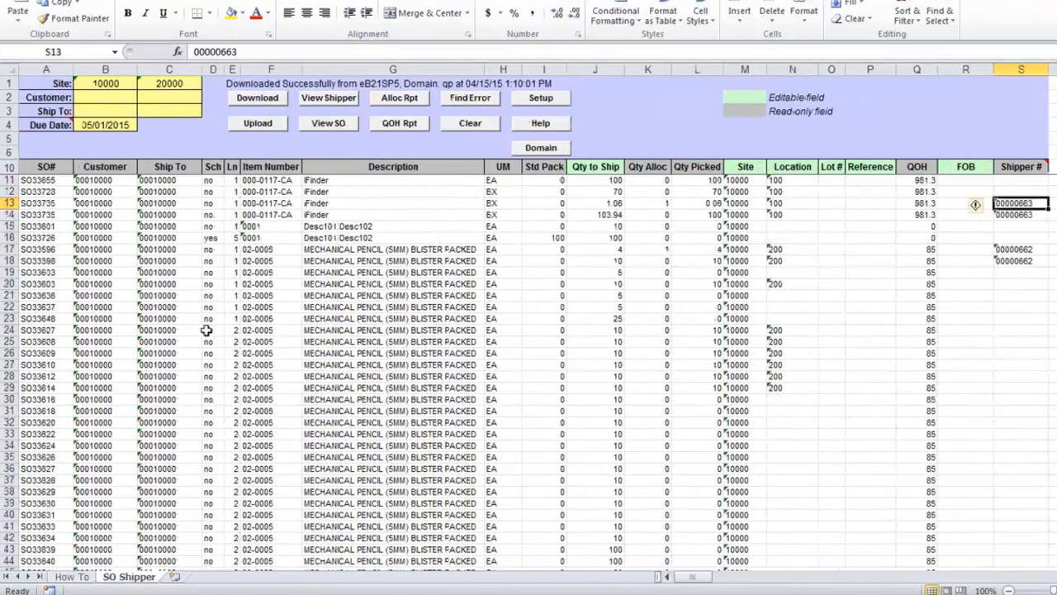
click(95, 123)
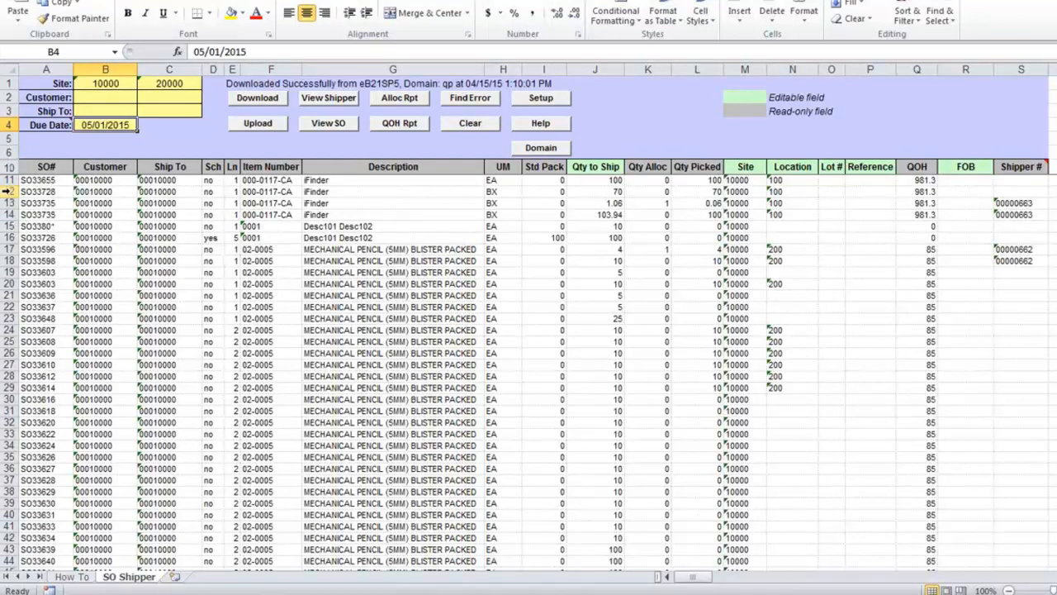
Delete sheet rows 11 to 23 from the downloaded order lines
click(9, 179)
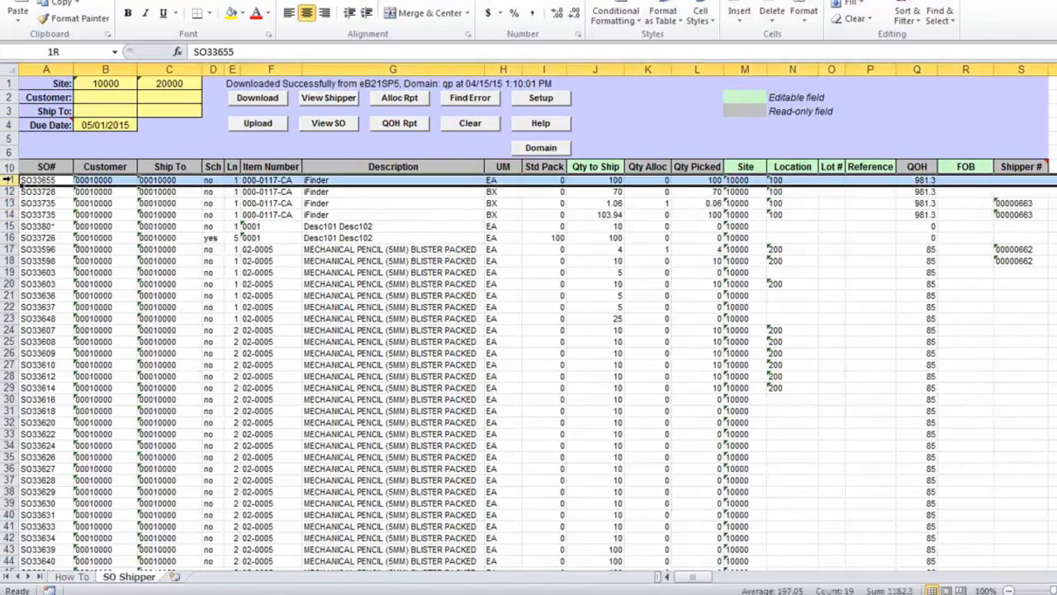
drag(8, 180, 8, 322)
right_click(170, 247)
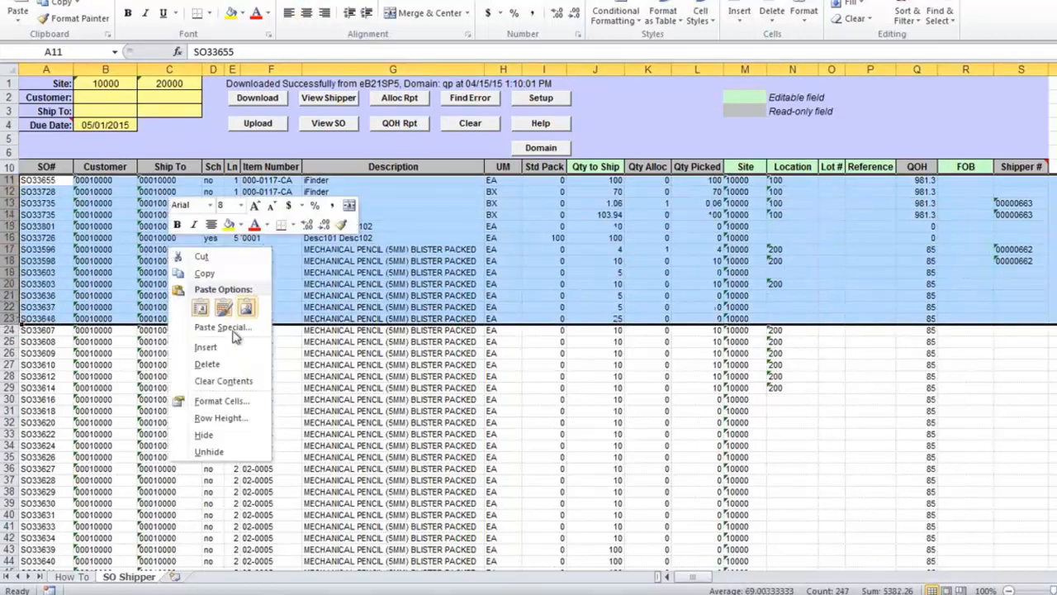
click(207, 364)
click(166, 341)
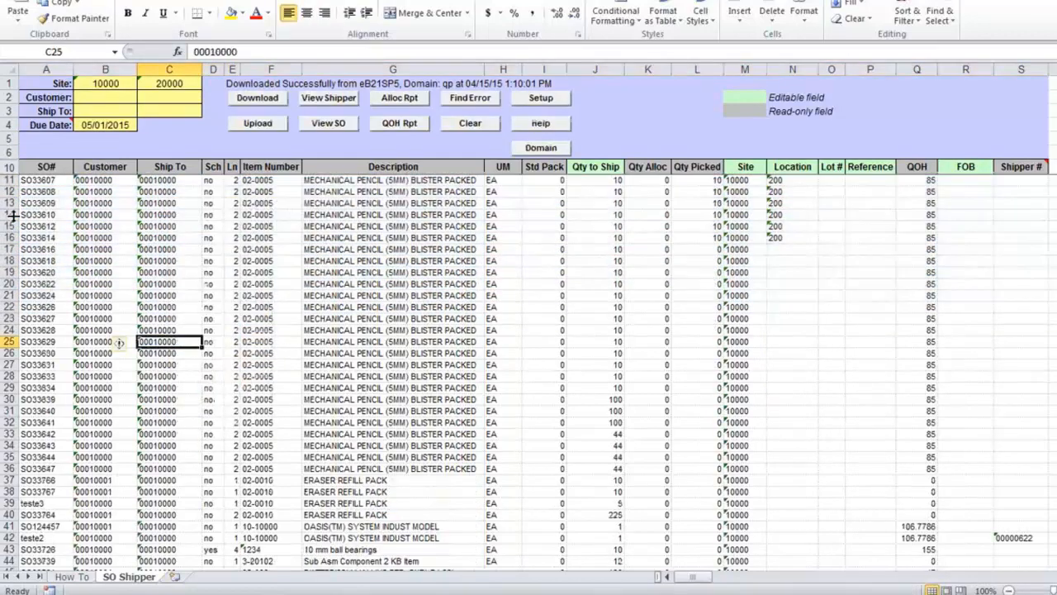
Delete all order lines from row 14 down to row 913, keeping only the first three lines
drag(12, 215, 8, 479)
right_click(267, 321)
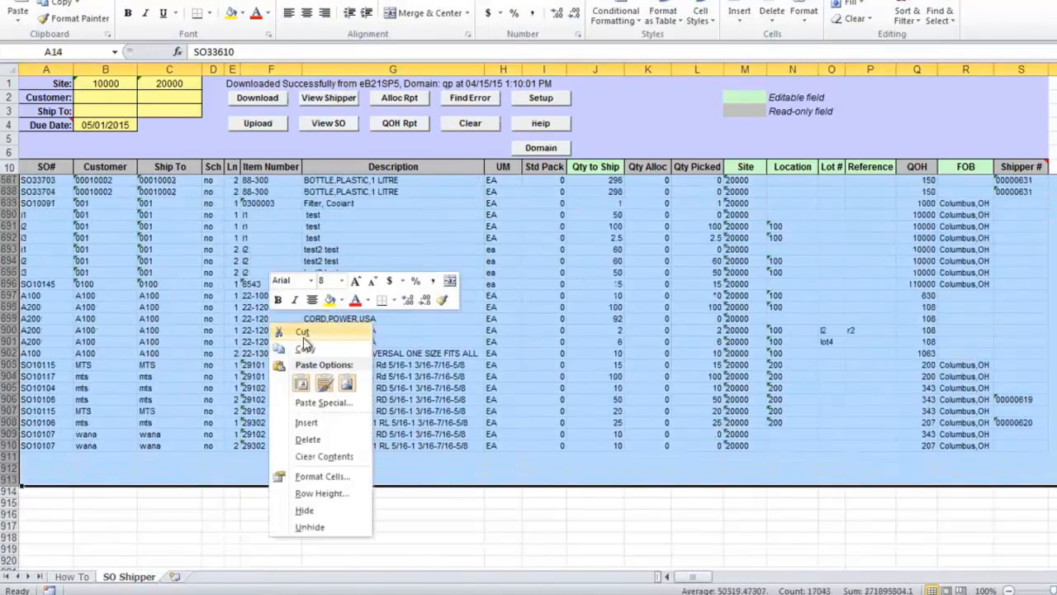
click(310, 438)
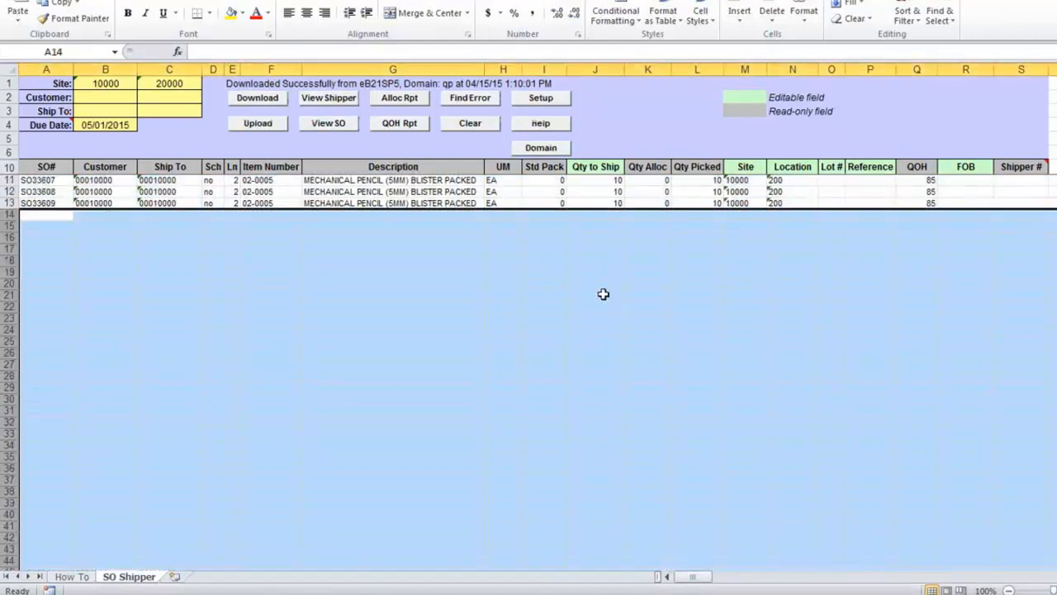
Review the picked quantity, lot and location of the three kept lines, upload them to QAD to create the shipper, and close the status report
click(769, 191)
click(707, 179)
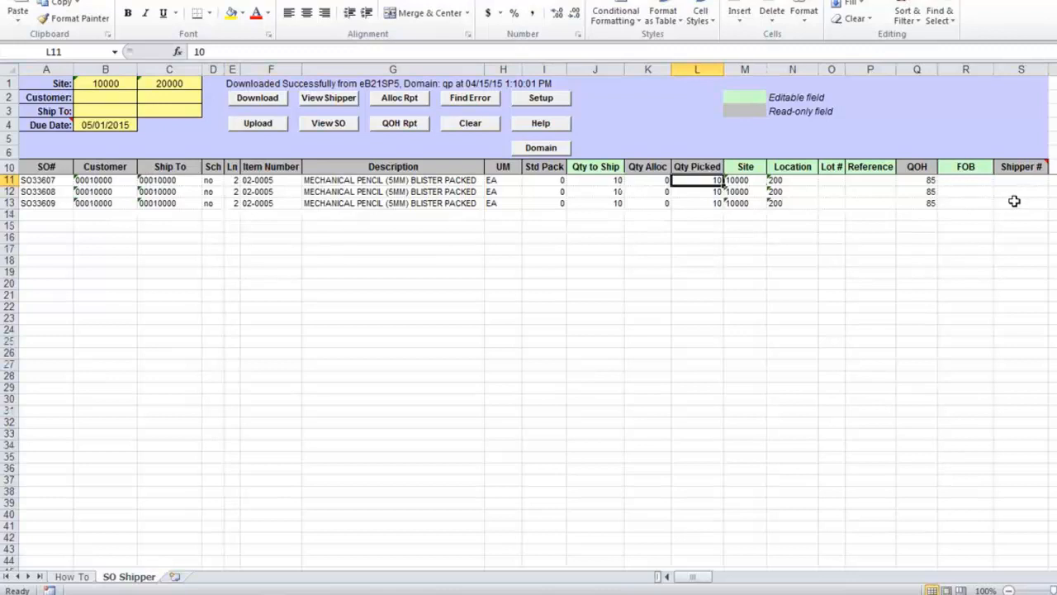
click(830, 182)
click(780, 181)
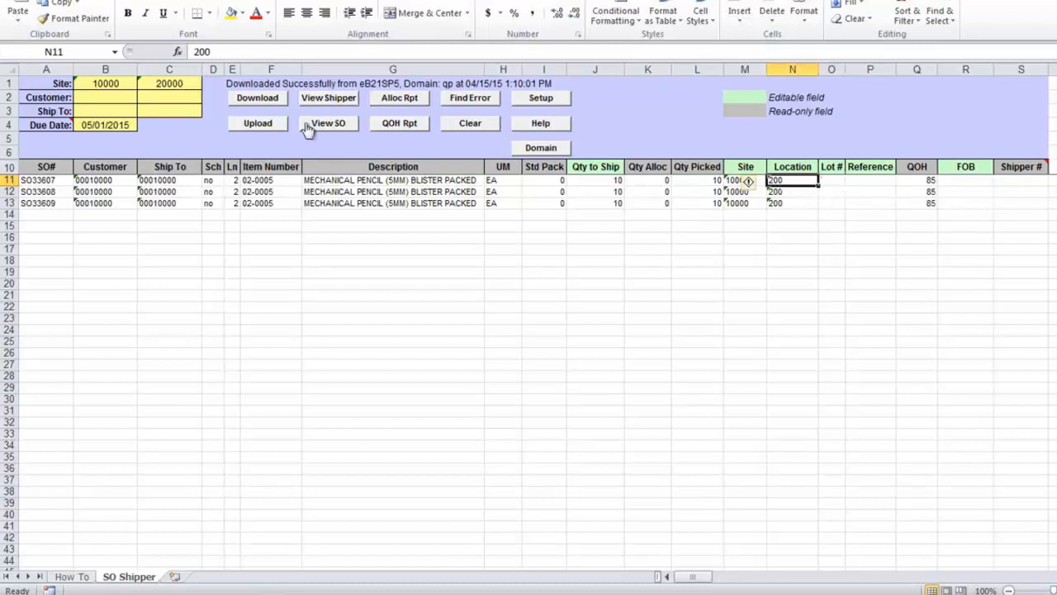
click(259, 124)
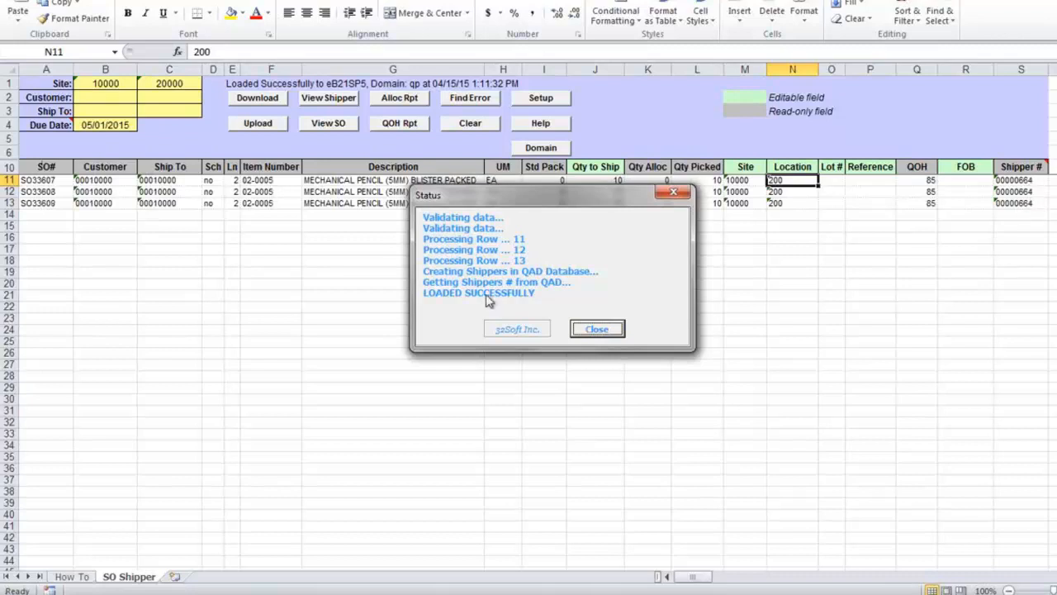
click(604, 328)
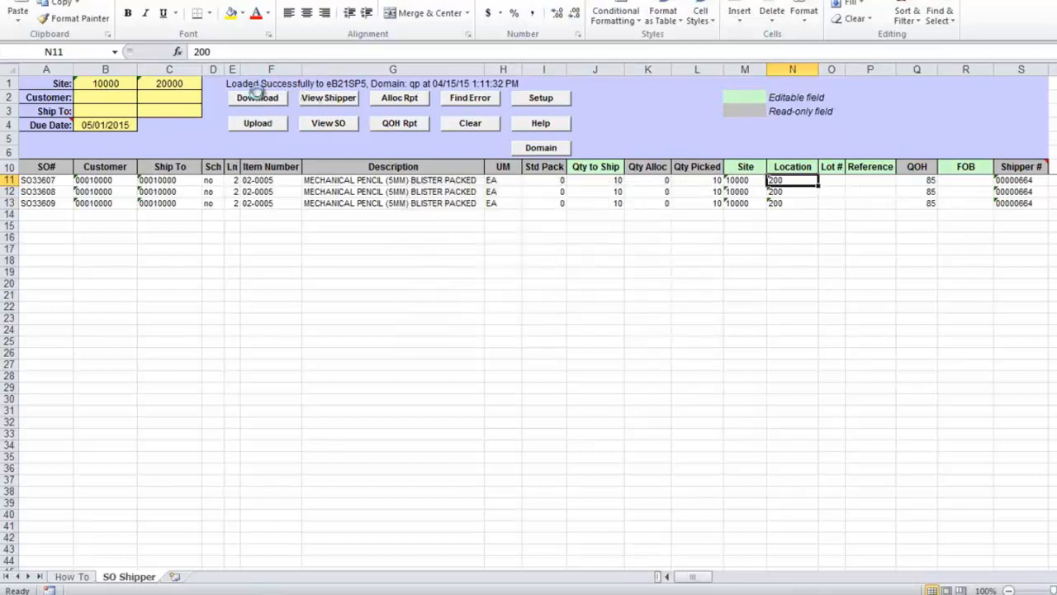
Download the open order lines again and check the Shipper # entries of the three uploaded lines in rows 24 to 26
click(257, 96)
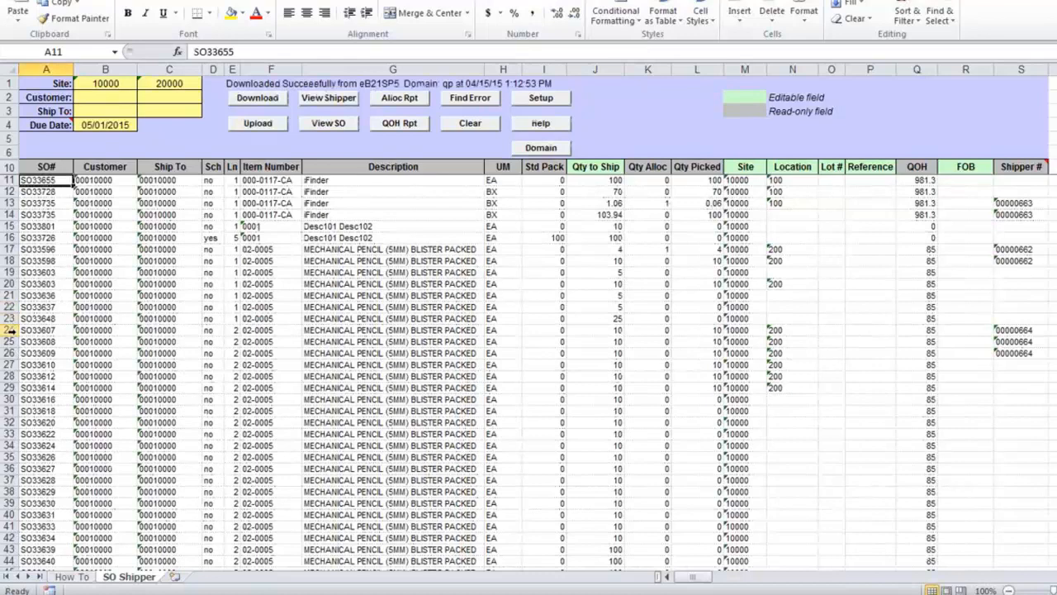
click(10, 330)
drag(10, 330, 10, 352)
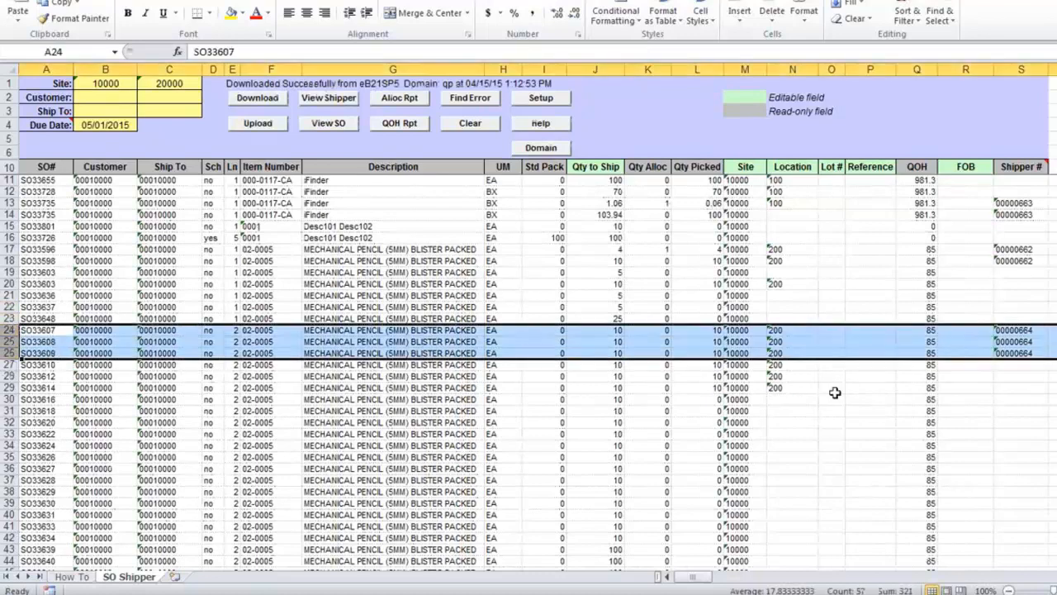
click(1024, 329)
click(1027, 341)
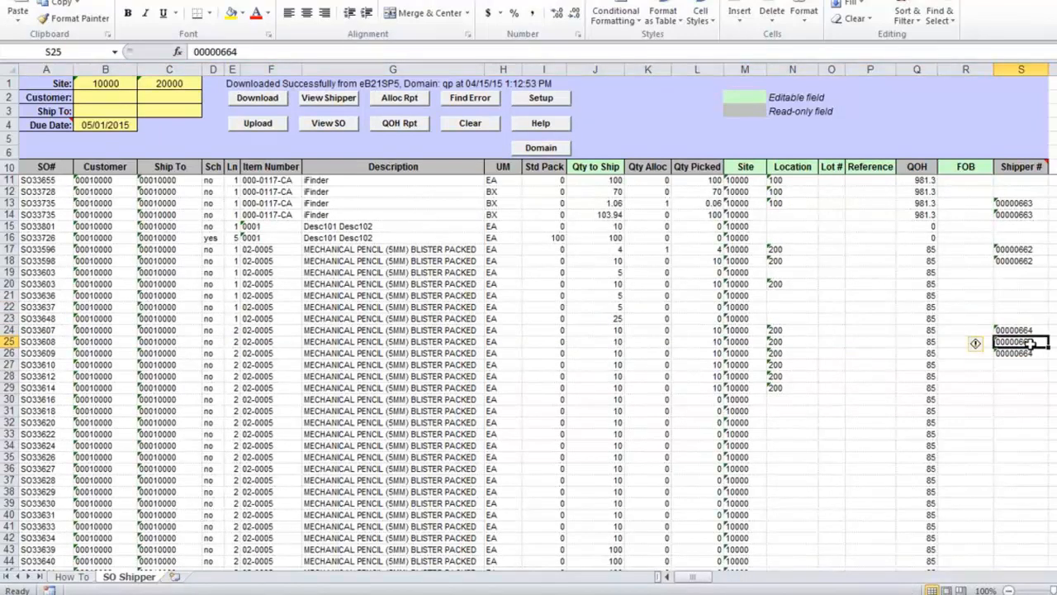
click(1032, 352)
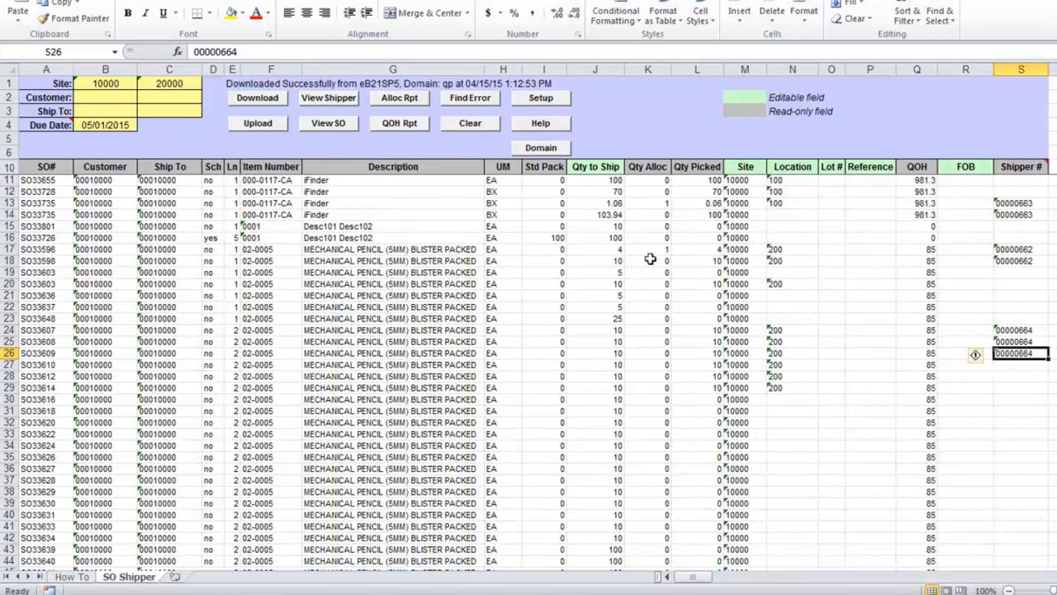
View the shipper printout for the line in row 26, read through its shipped lines and close it
click(348, 97)
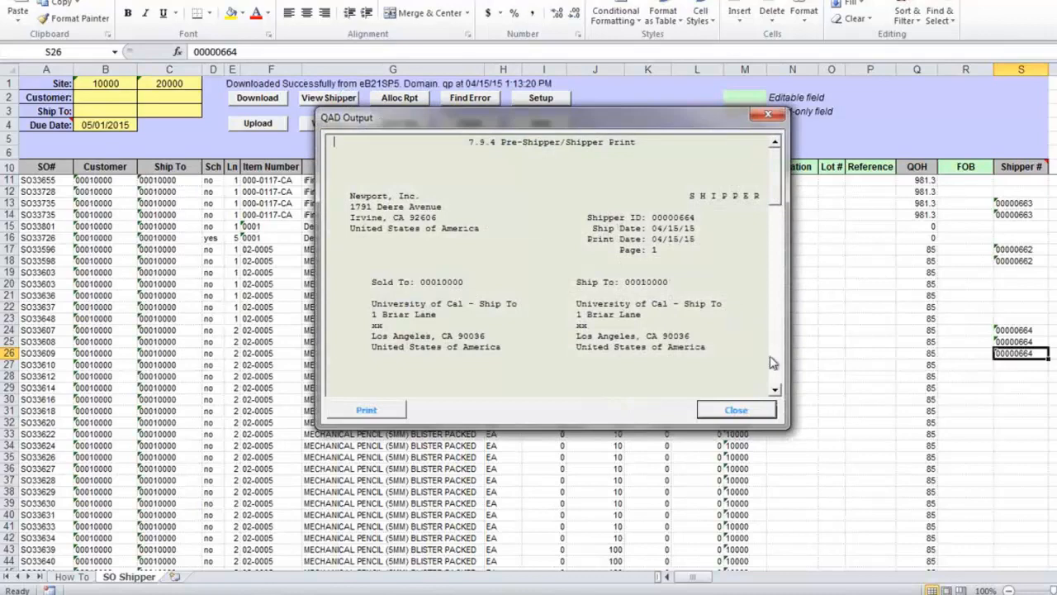
scroll(776, 368, down, 5)
click(741, 411)
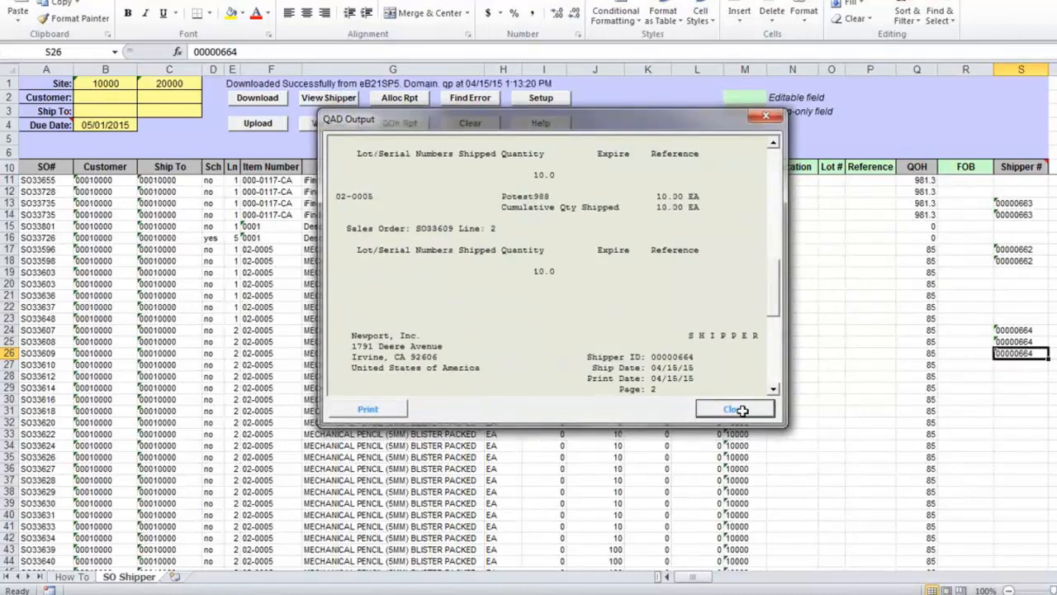
View the sales order inquiry for the order line in row 13 and close it
click(41, 319)
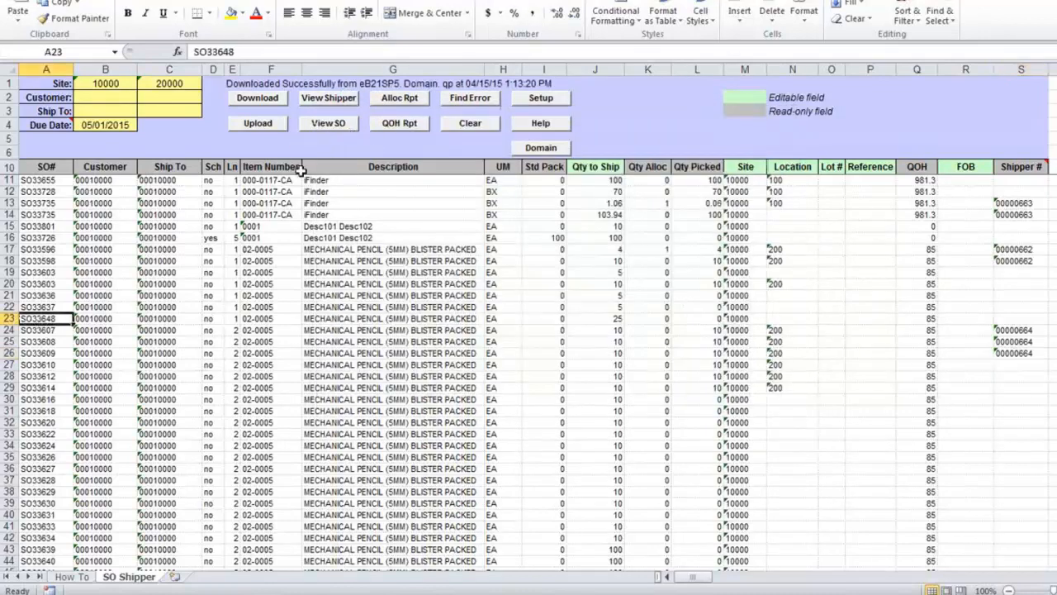
click(341, 123)
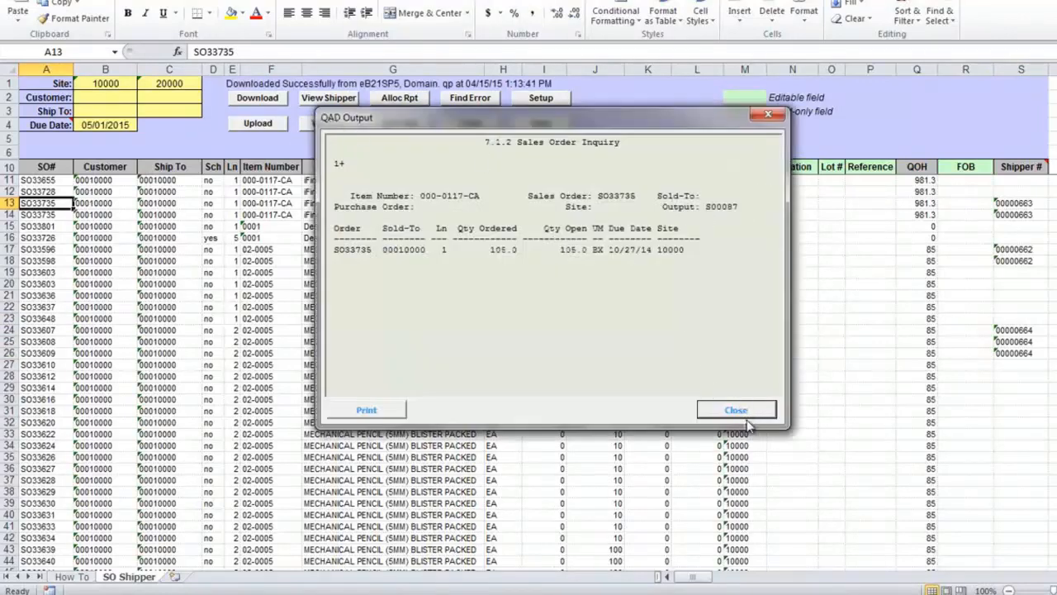
click(735, 410)
View the allocated inventory report for the item in row 16 and close it
click(788, 237)
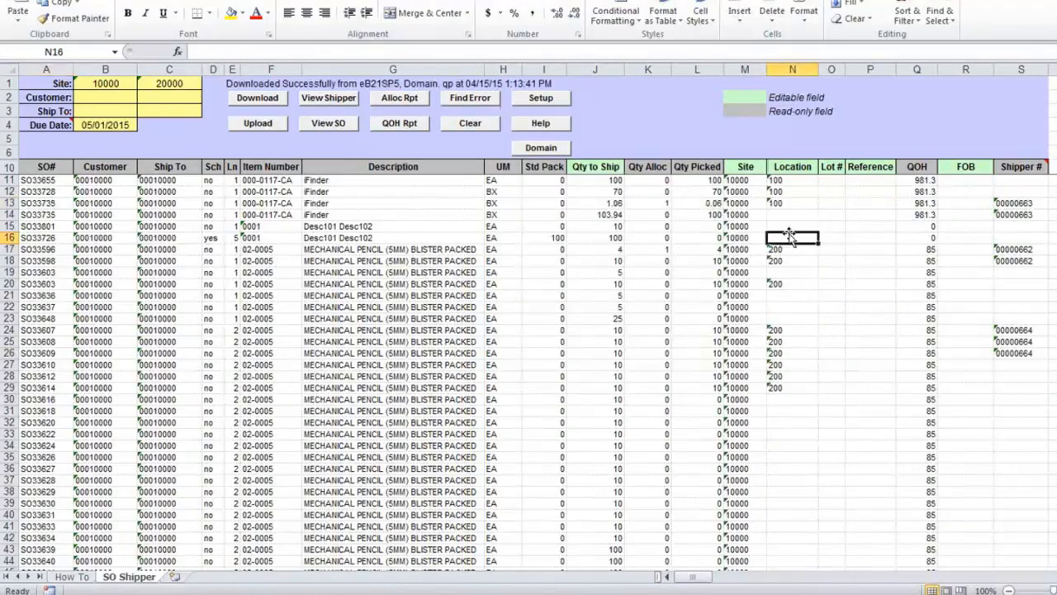
click(416, 98)
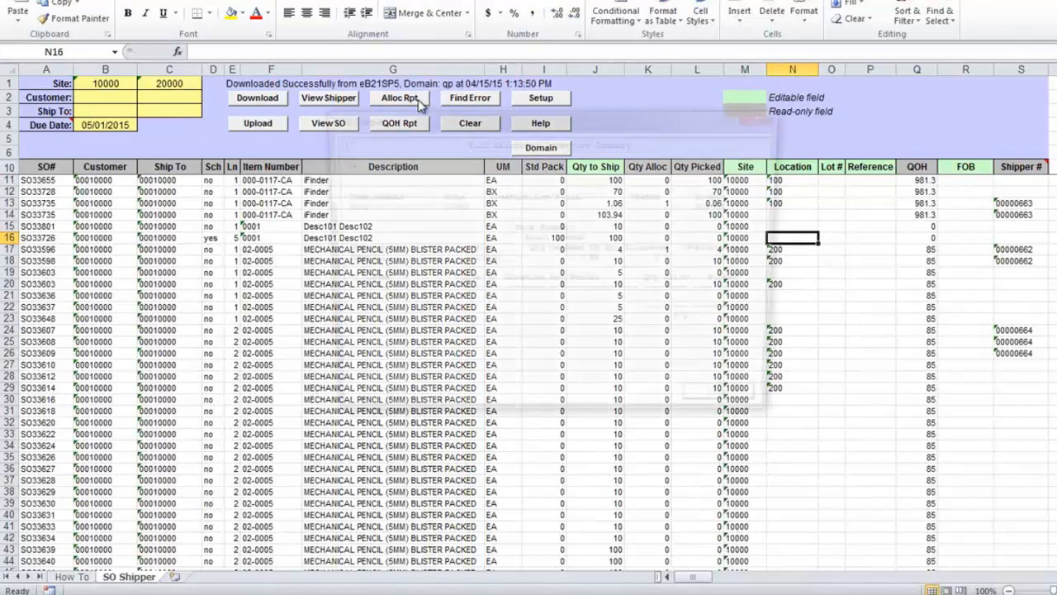
click(671, 405)
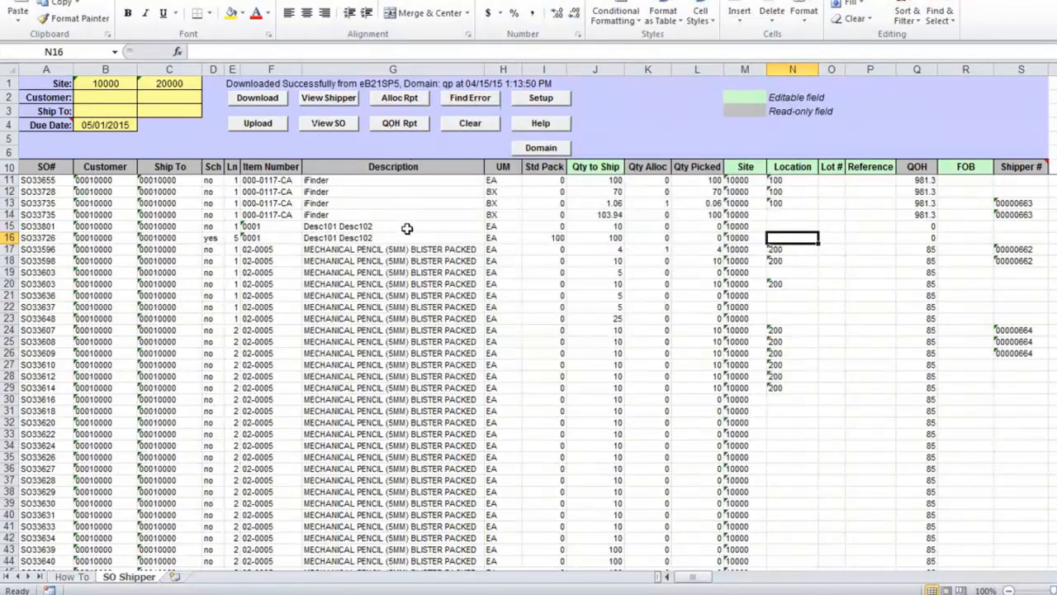